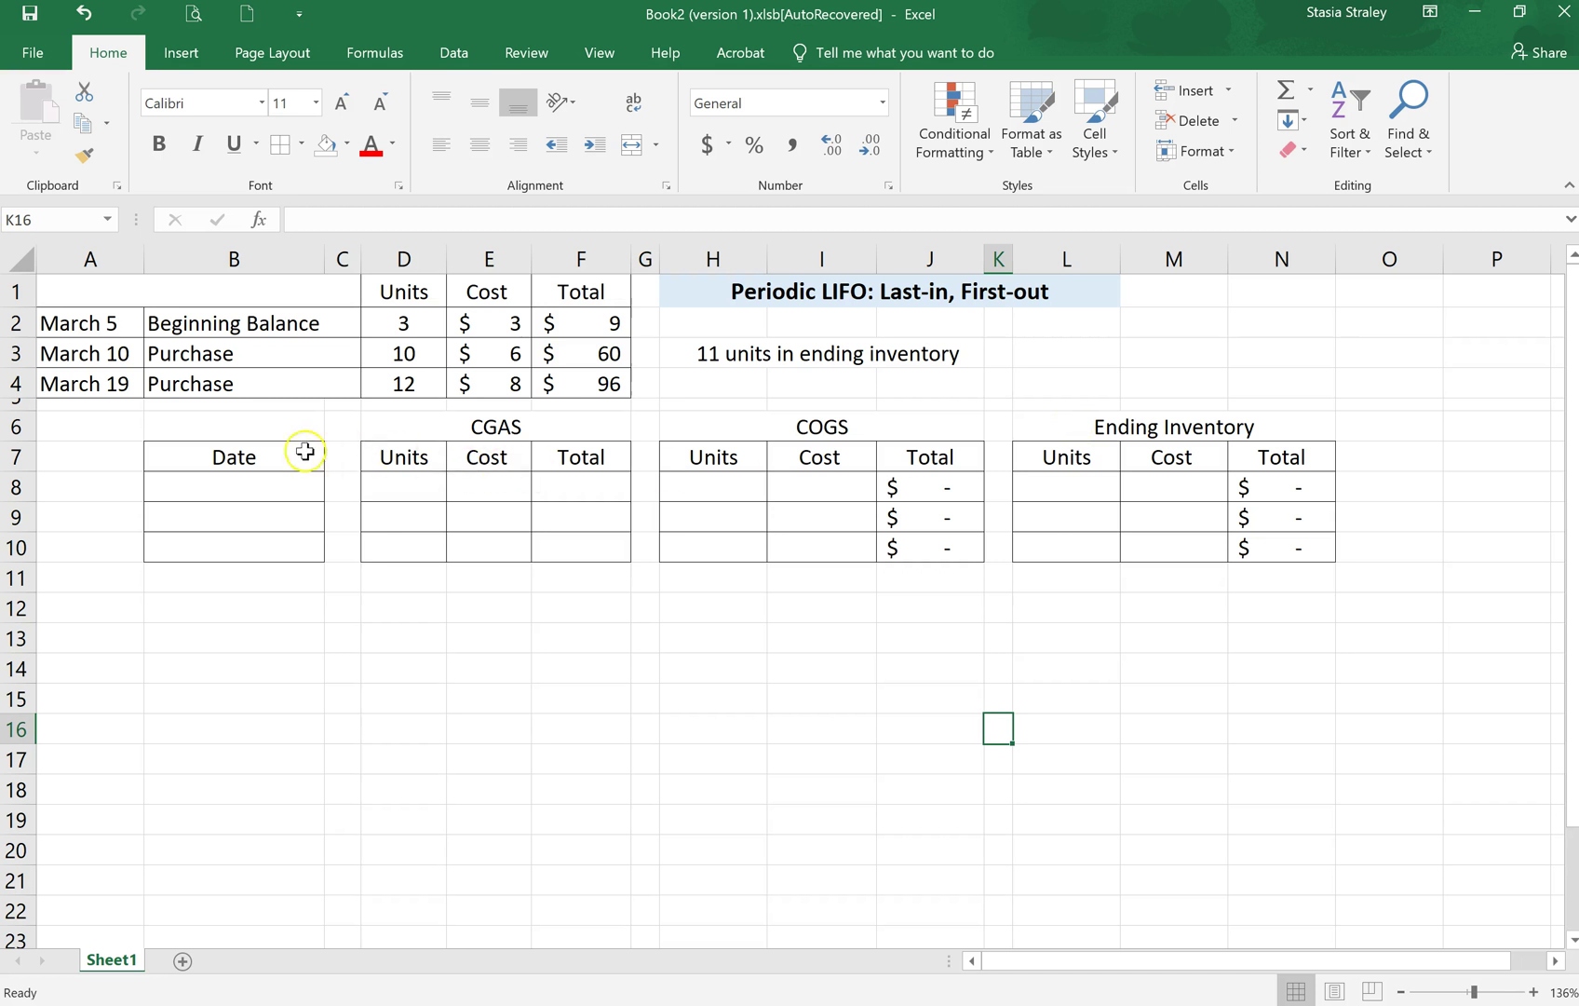
# Step: Copy the three purchase dates from A2:A4 into the CGAS table's Date column at B8
pyautogui.moveTo(67, 333); pyautogui.dragTo(84, 374)
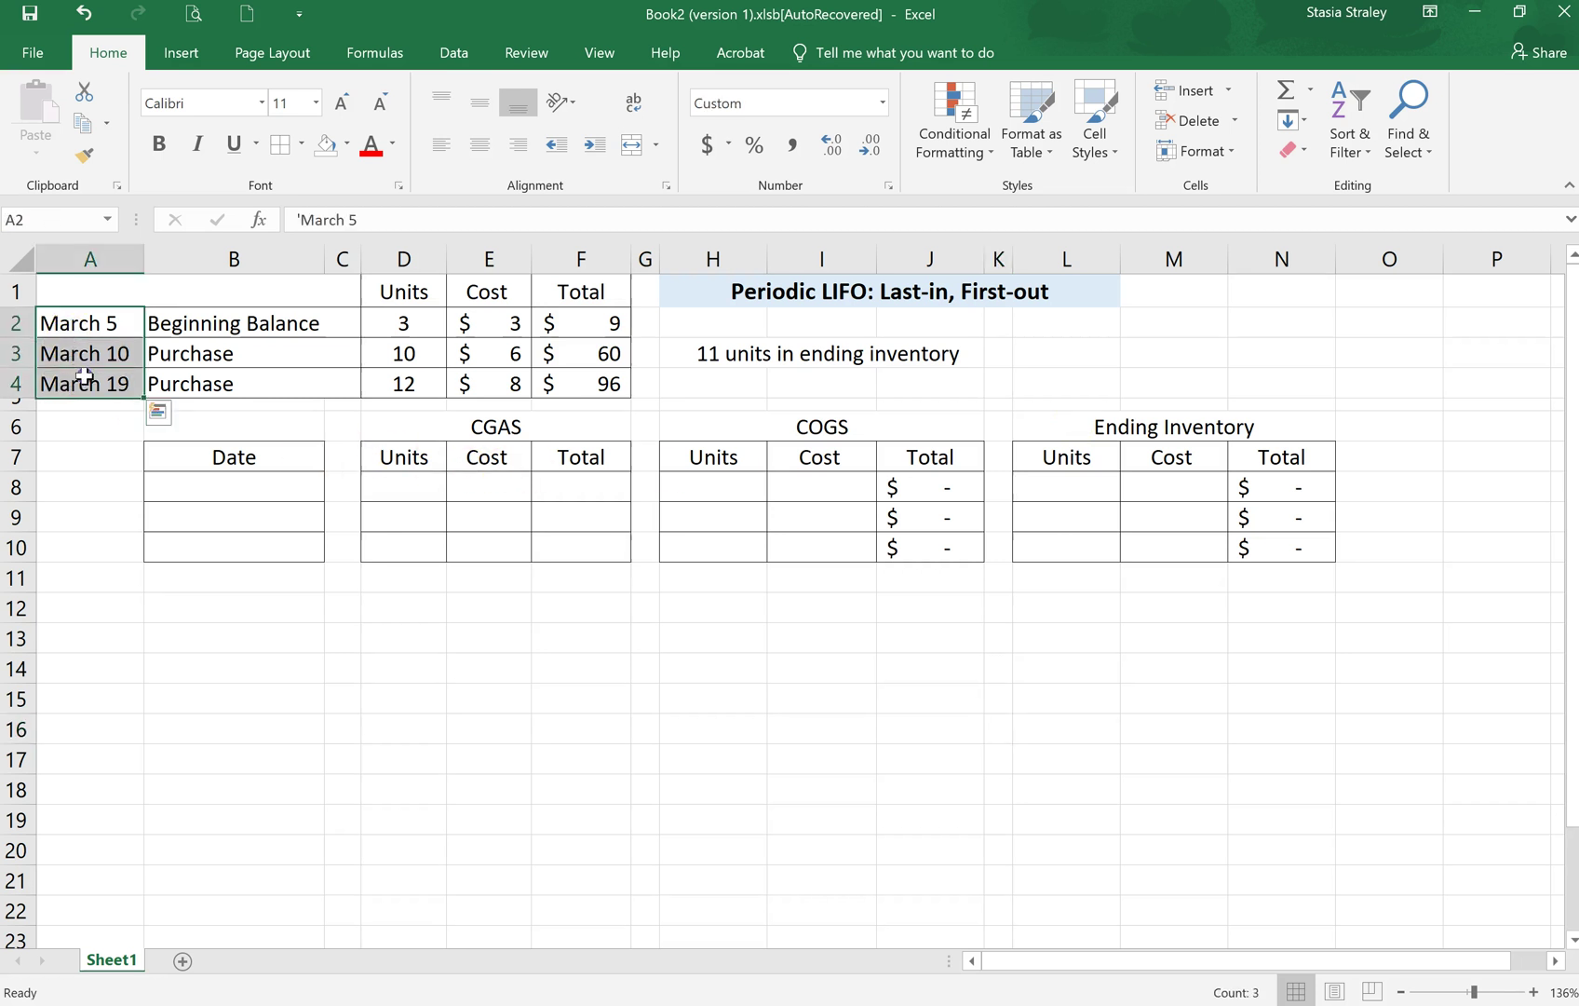
pyautogui.hotkey('ctrl', 'c')
pyautogui.click(183, 485)
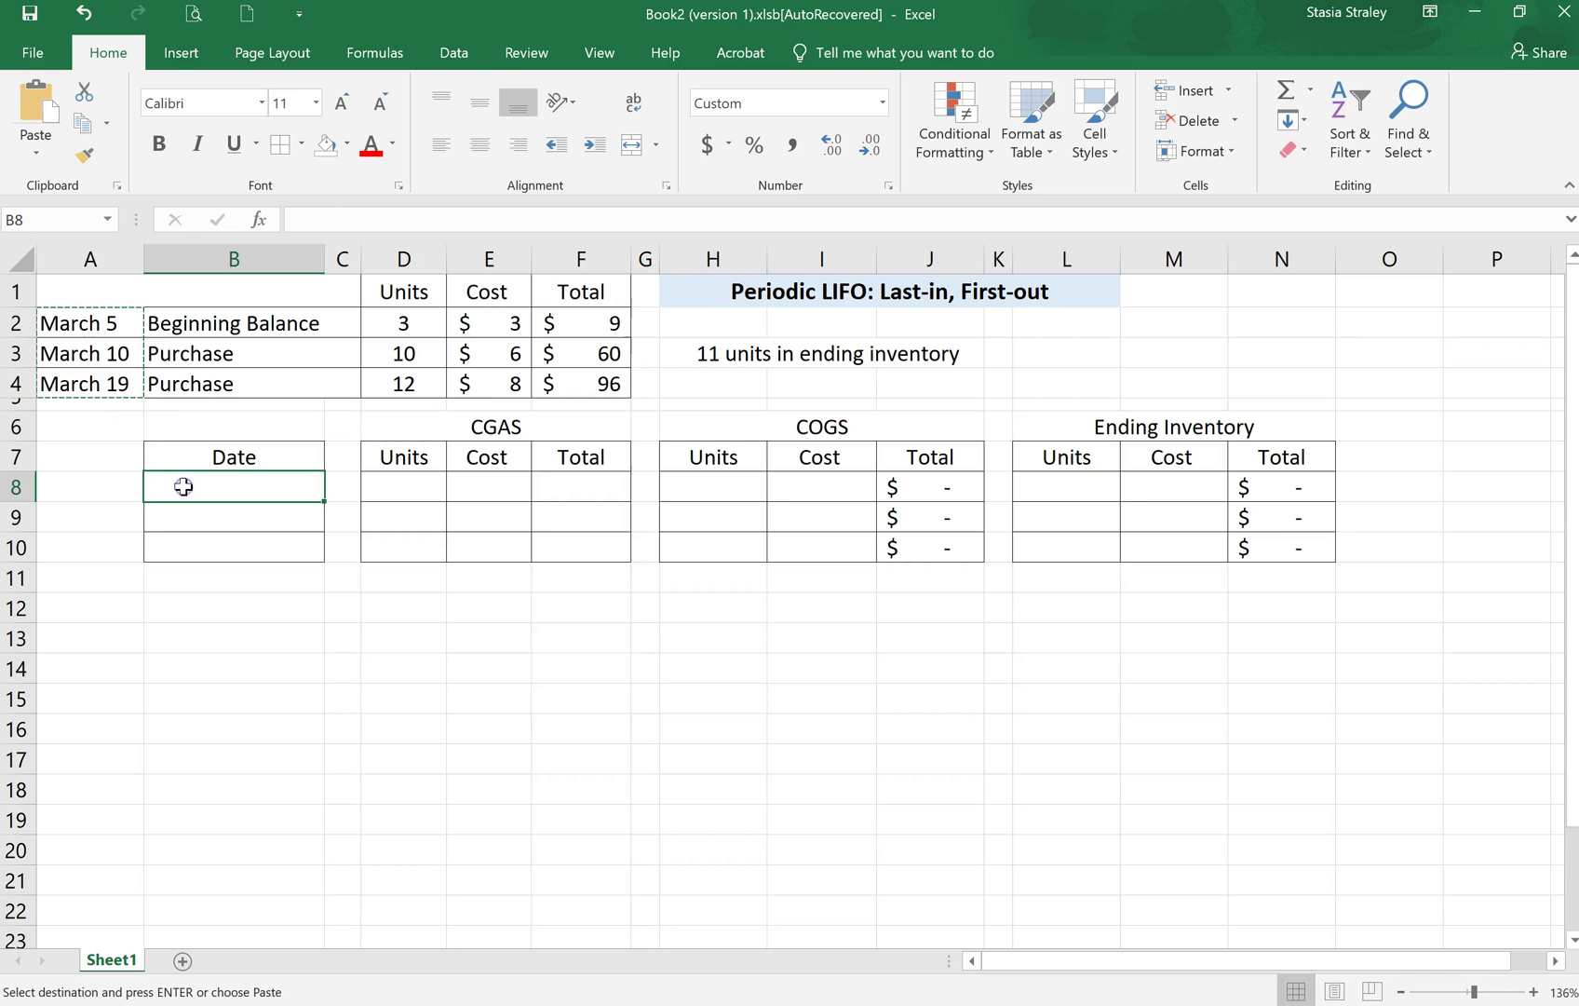
pyautogui.hotkey('ctrl', 'v')
# Step: Copy the units, costs and totals from D2:F4 into the CGAS table at D8
pyautogui.moveTo(409, 322); pyautogui.dragTo(550, 384)
pyautogui.hotkey('ctrl', 'c')
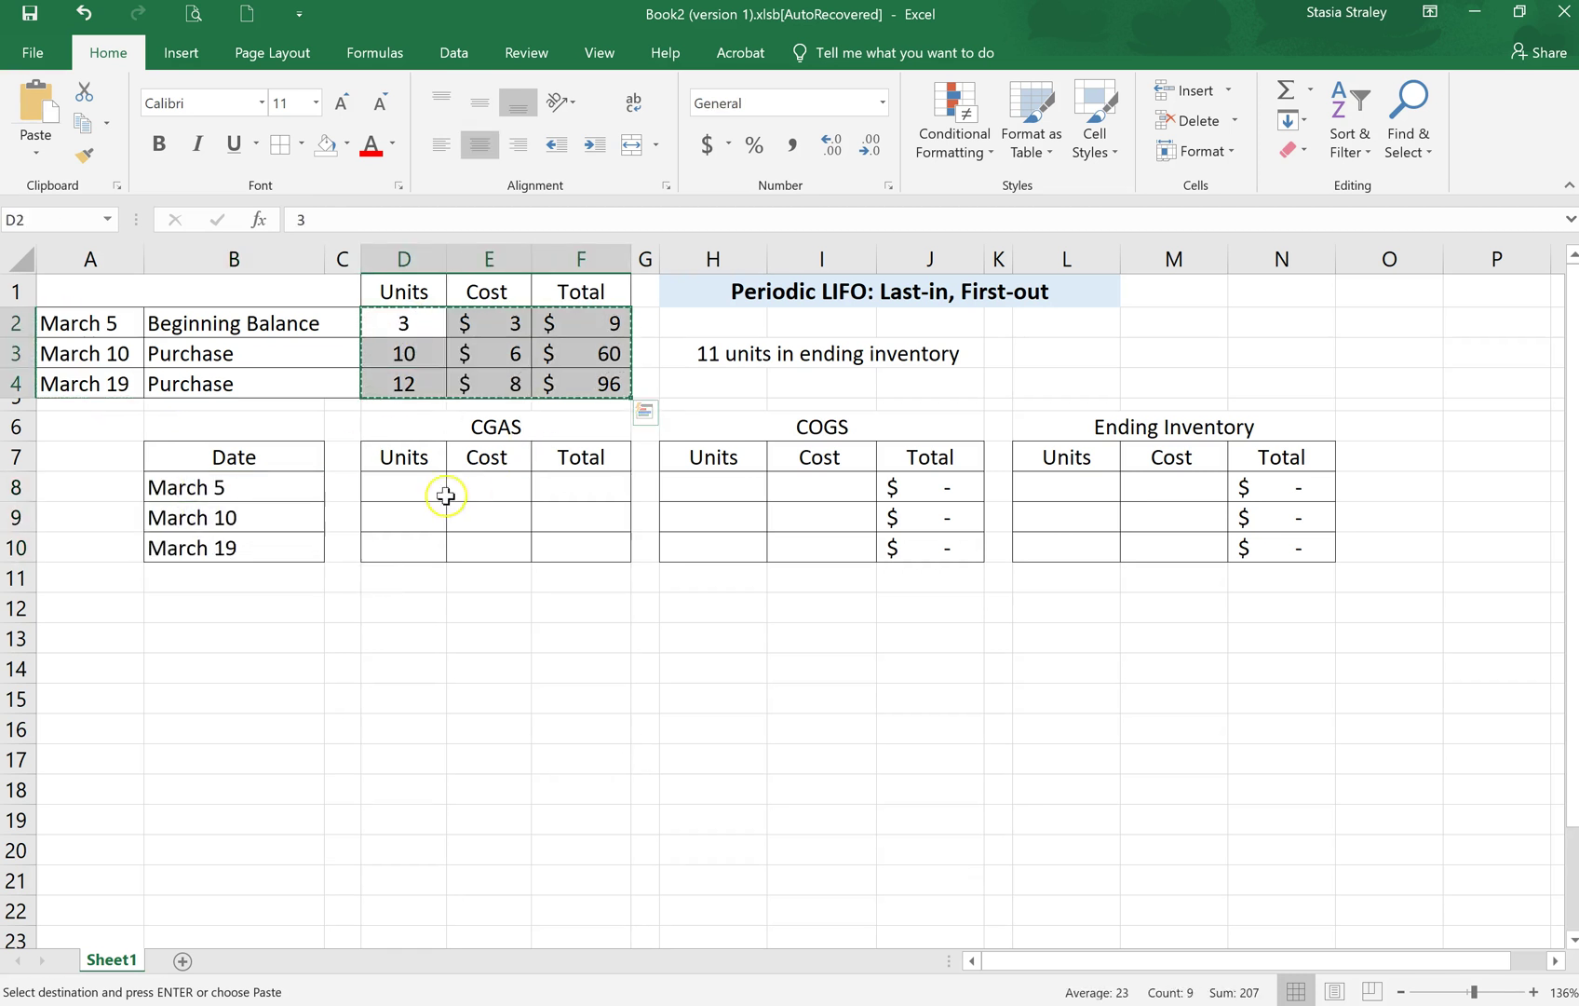
pyautogui.click(417, 482)
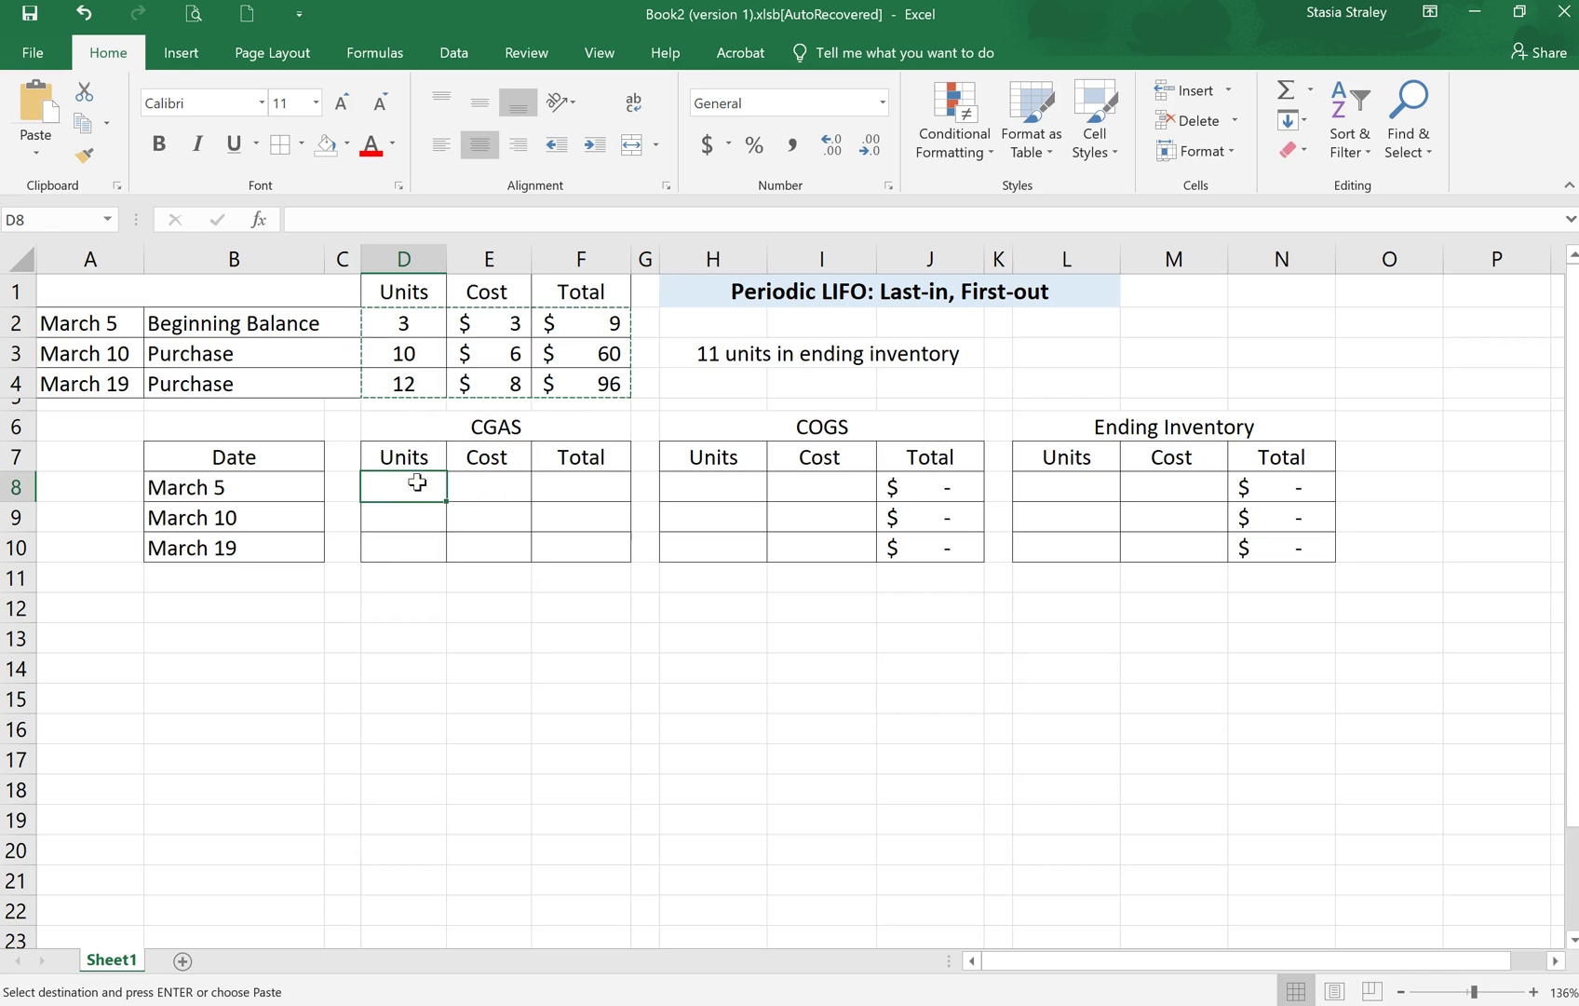
pyautogui.hotkey('ctrl', 'v')
# Step: Start a formula in cell D12 below the table, then abandon the entry
pyautogui.click(419, 611)
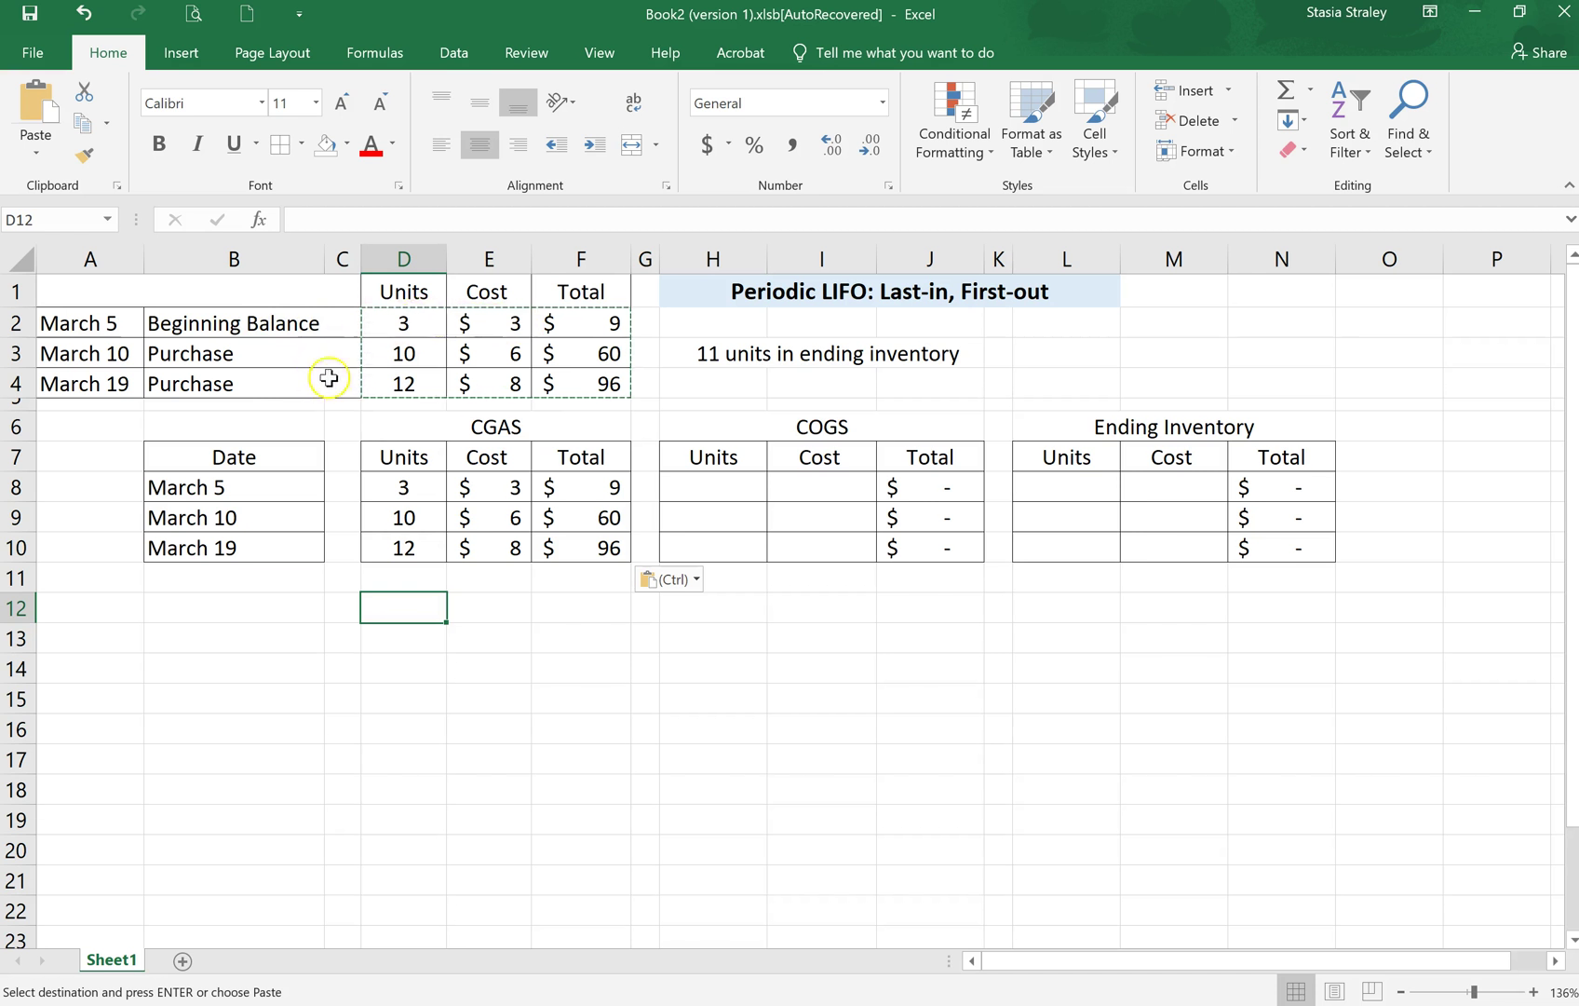
pyautogui.click(378, 600)
pyautogui.write('=')
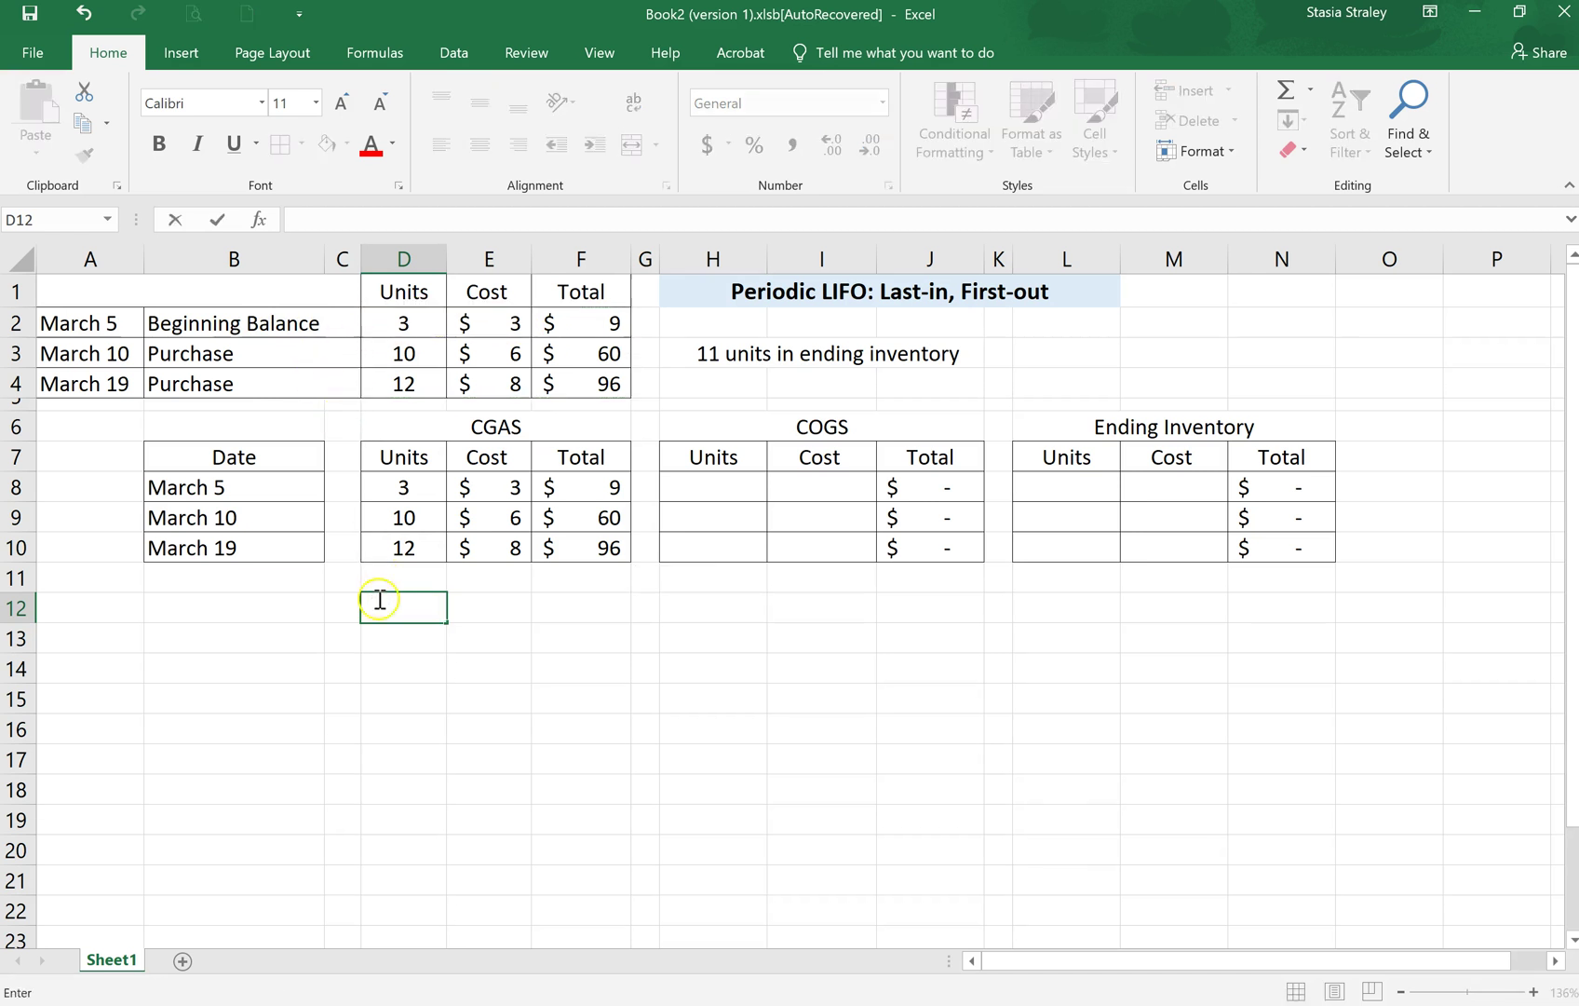
pyautogui.click(511, 660)
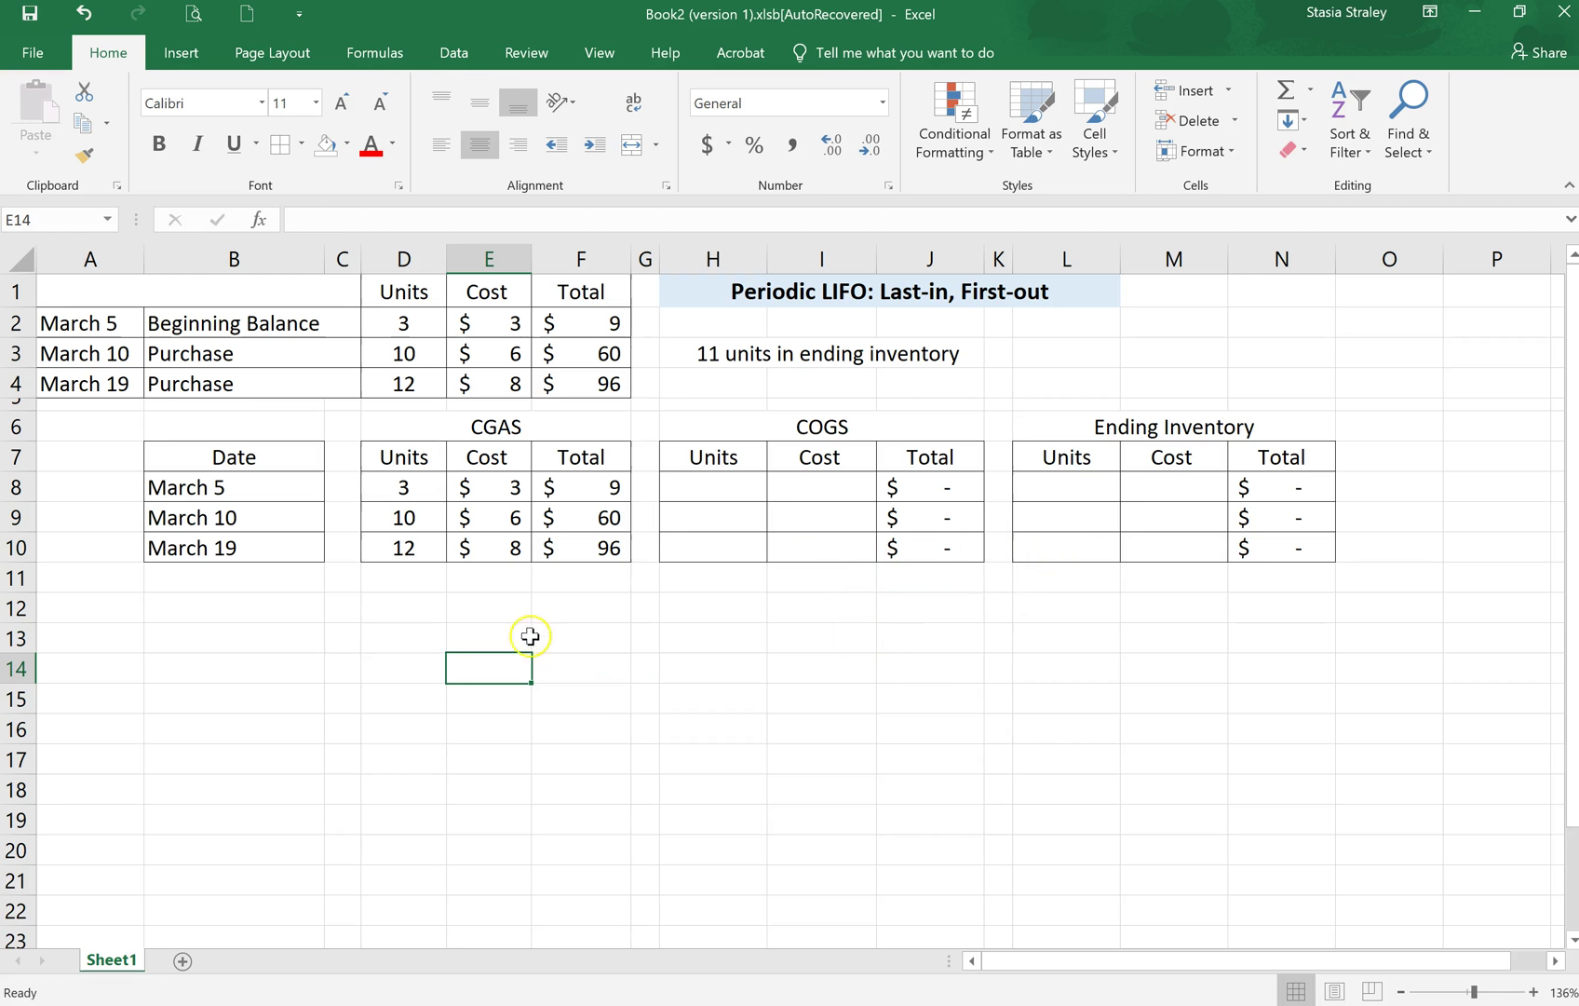
# Step: AutoSum the CGAS units to 25 in D11 and label that row 'CGAS' in B11
pyautogui.click(417, 573)
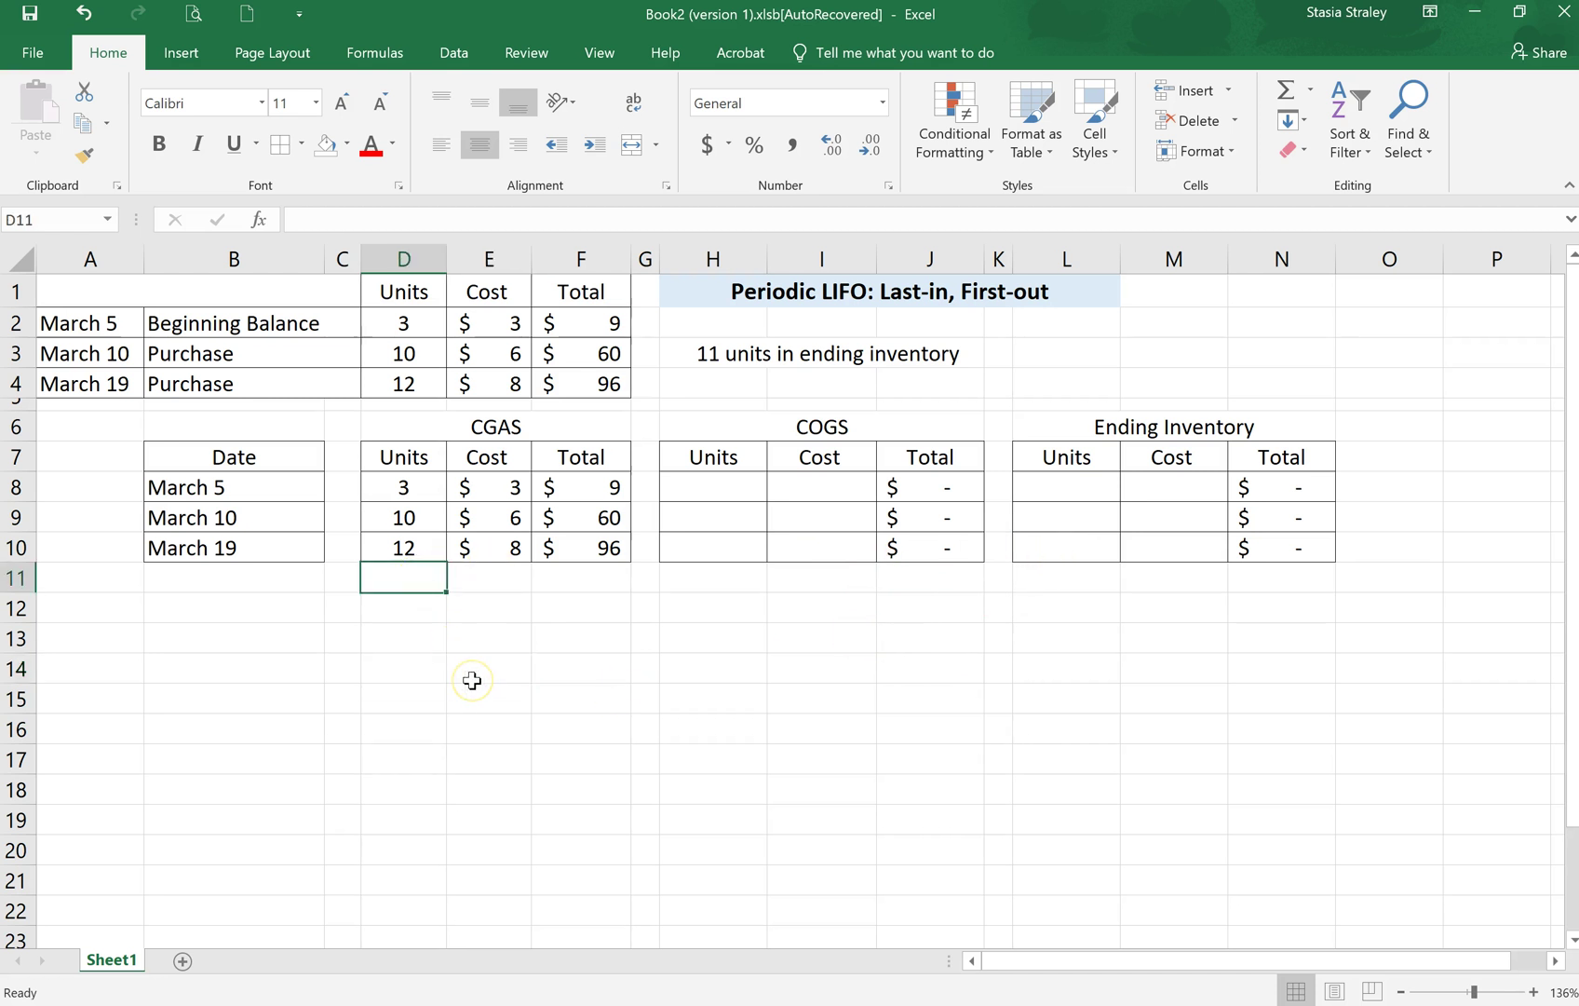
pyautogui.hotkey('alt', '=')
pyautogui.press('Return')
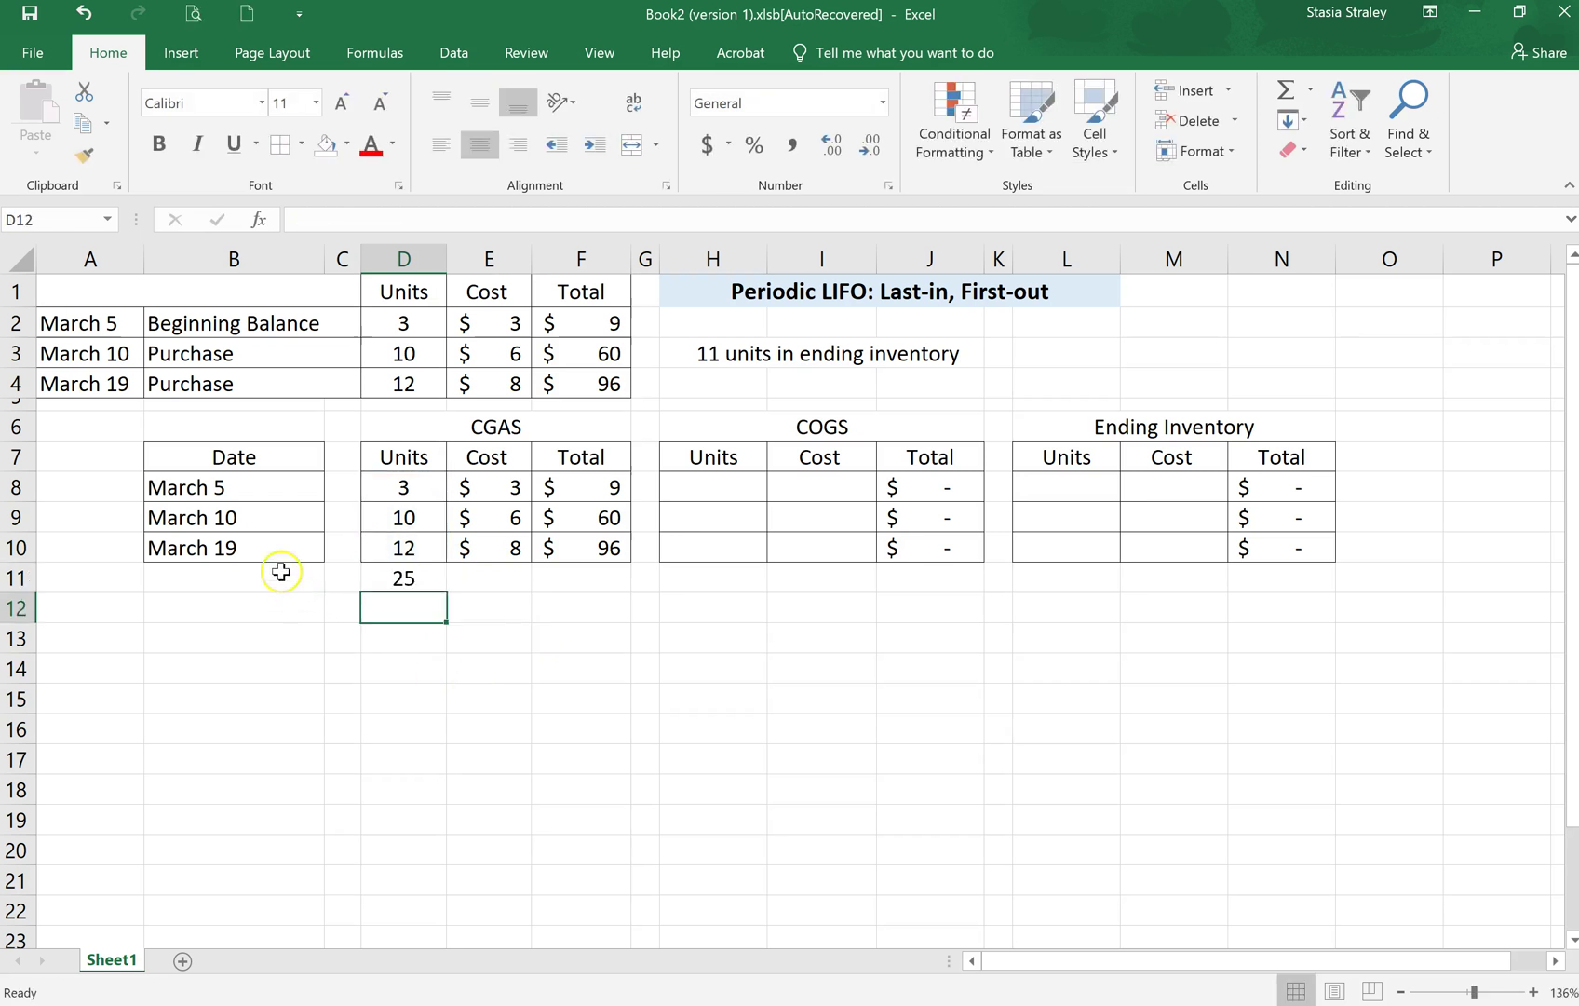
pyautogui.click(305, 584)
pyautogui.write('CG')
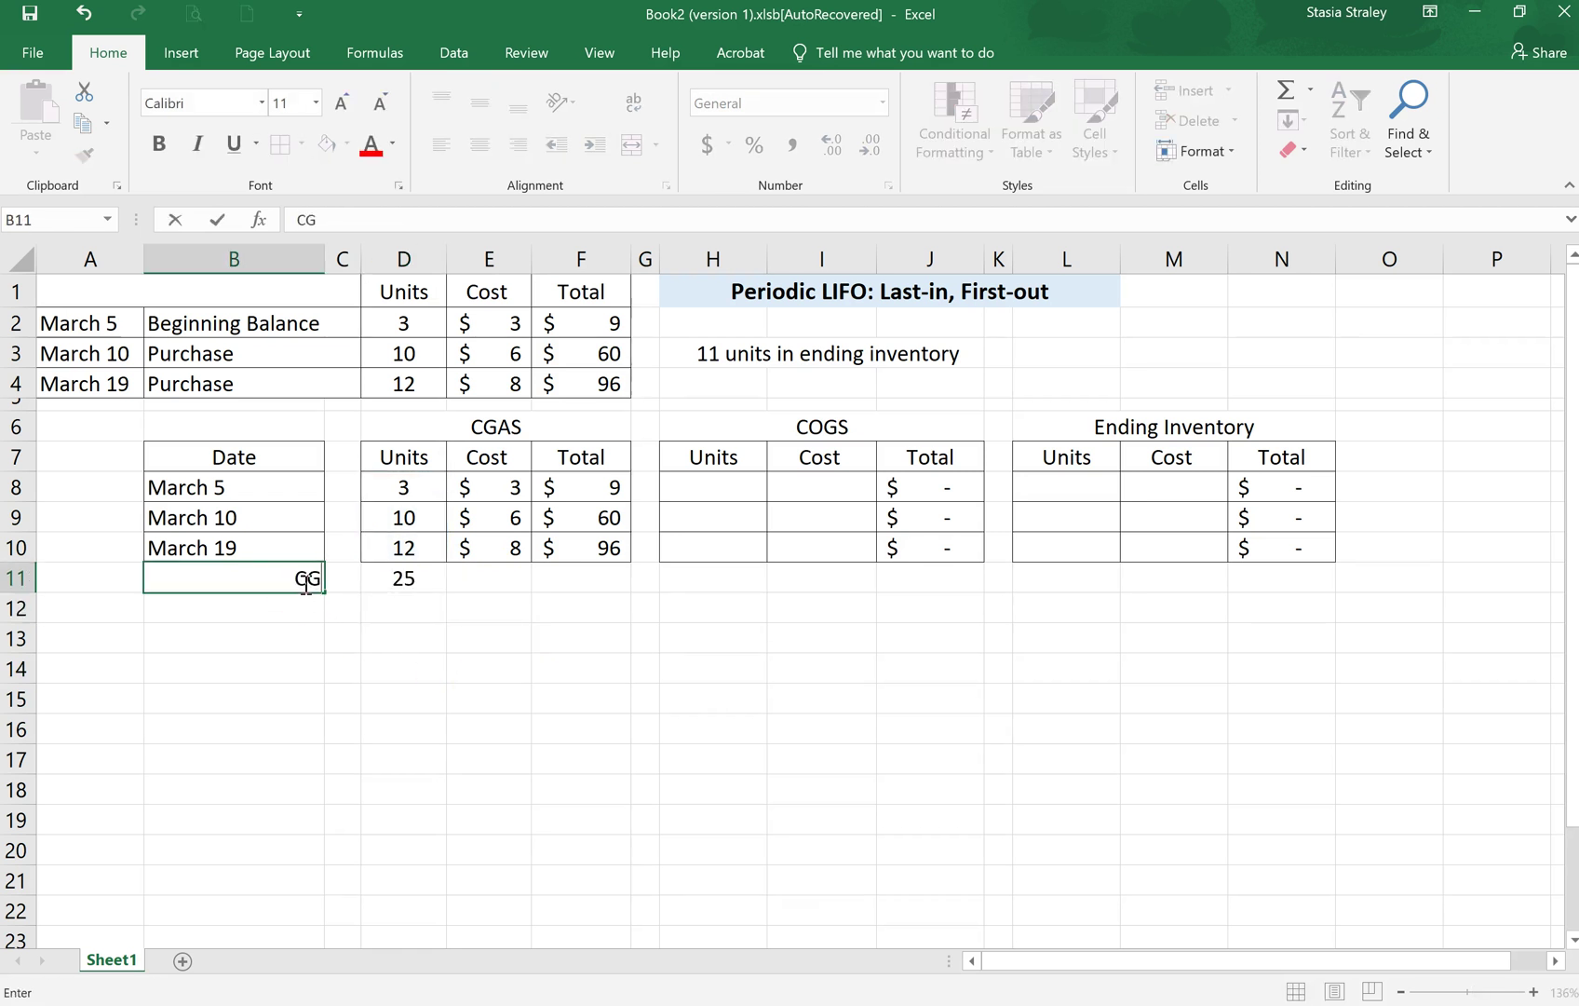
pyautogui.write('AS')
pyautogui.press('Return')
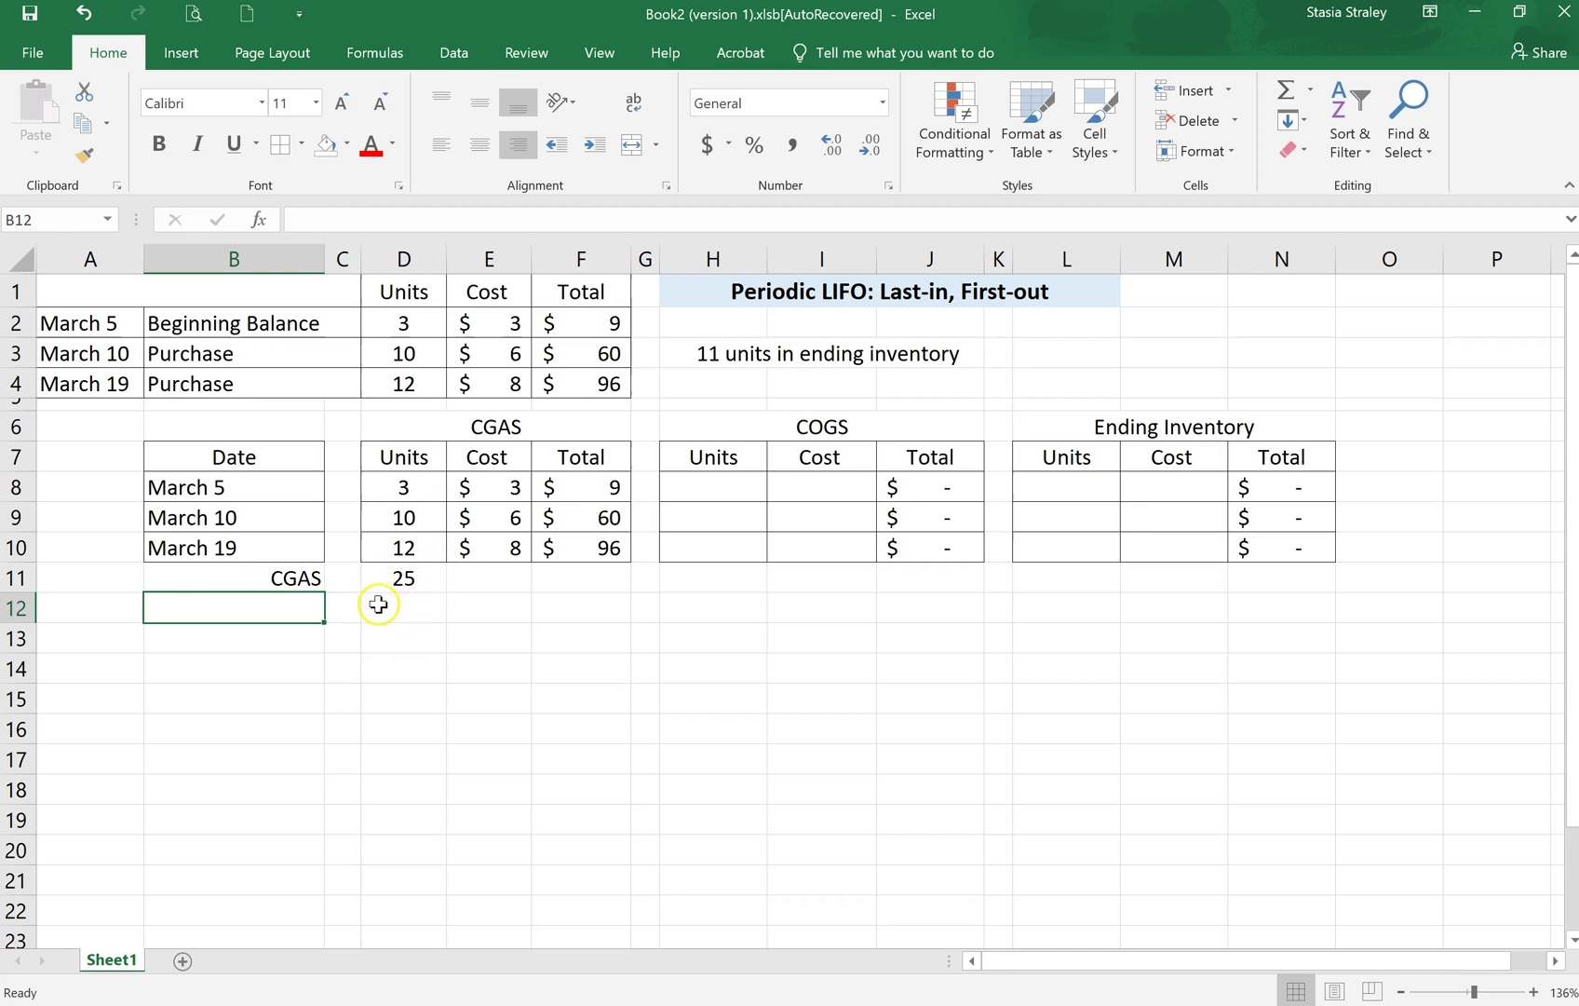
# Step: Label the next row 'End Inv' and enter 11 ending units in D12
pyautogui.write('End Inv')
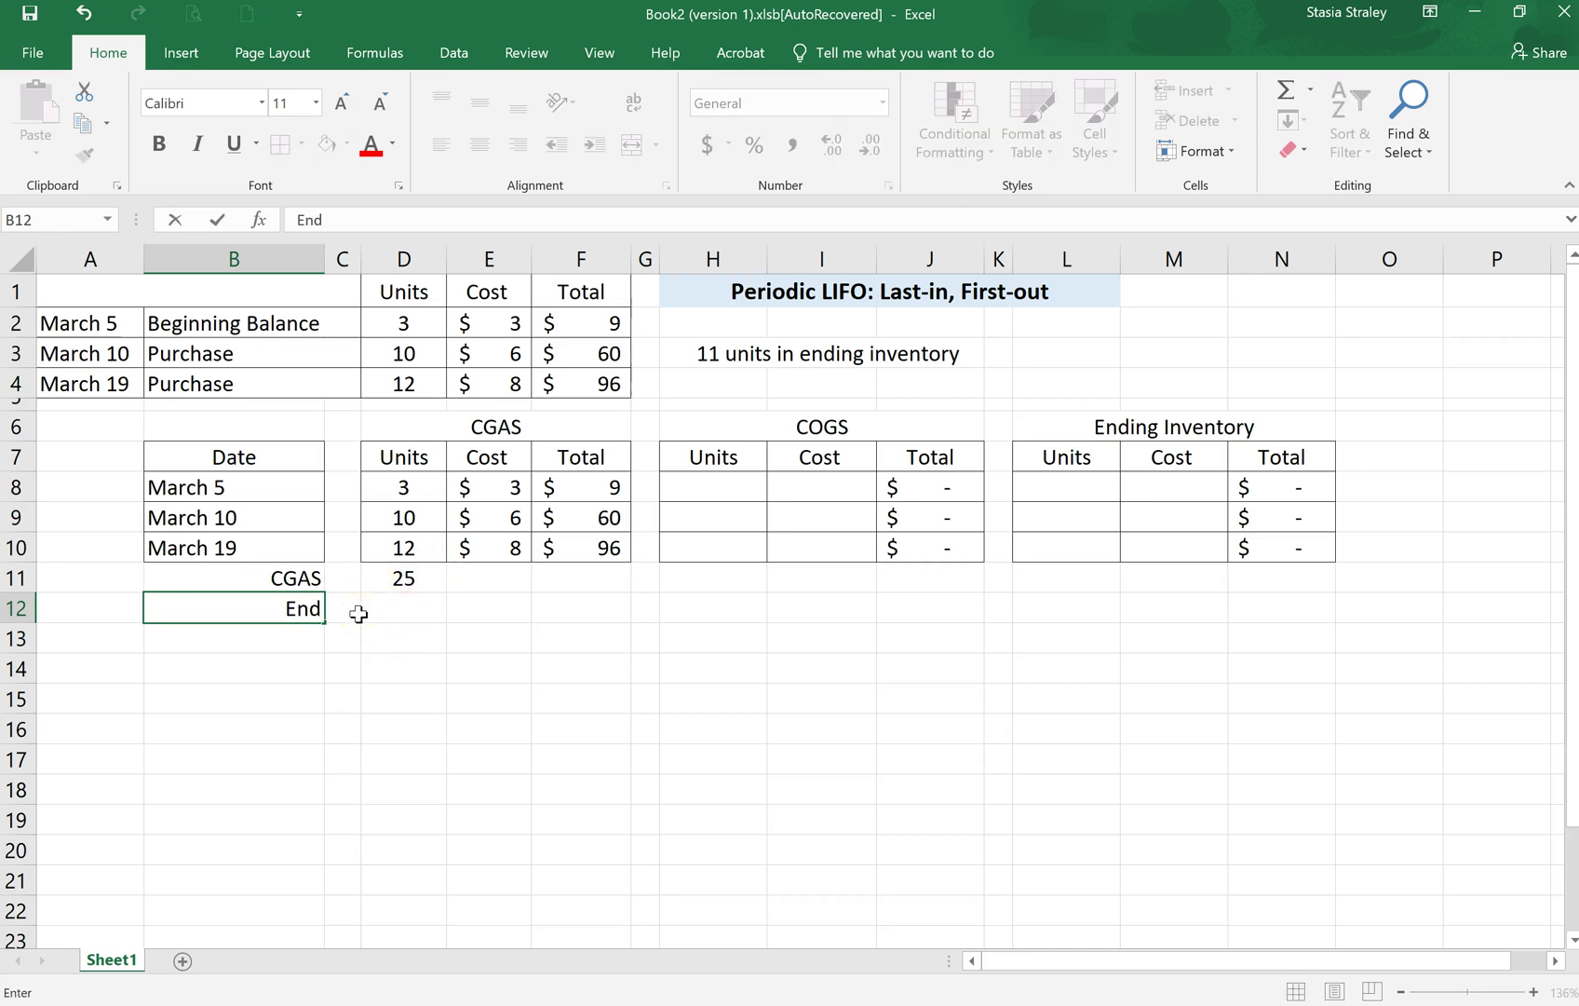
pyautogui.click(362, 612)
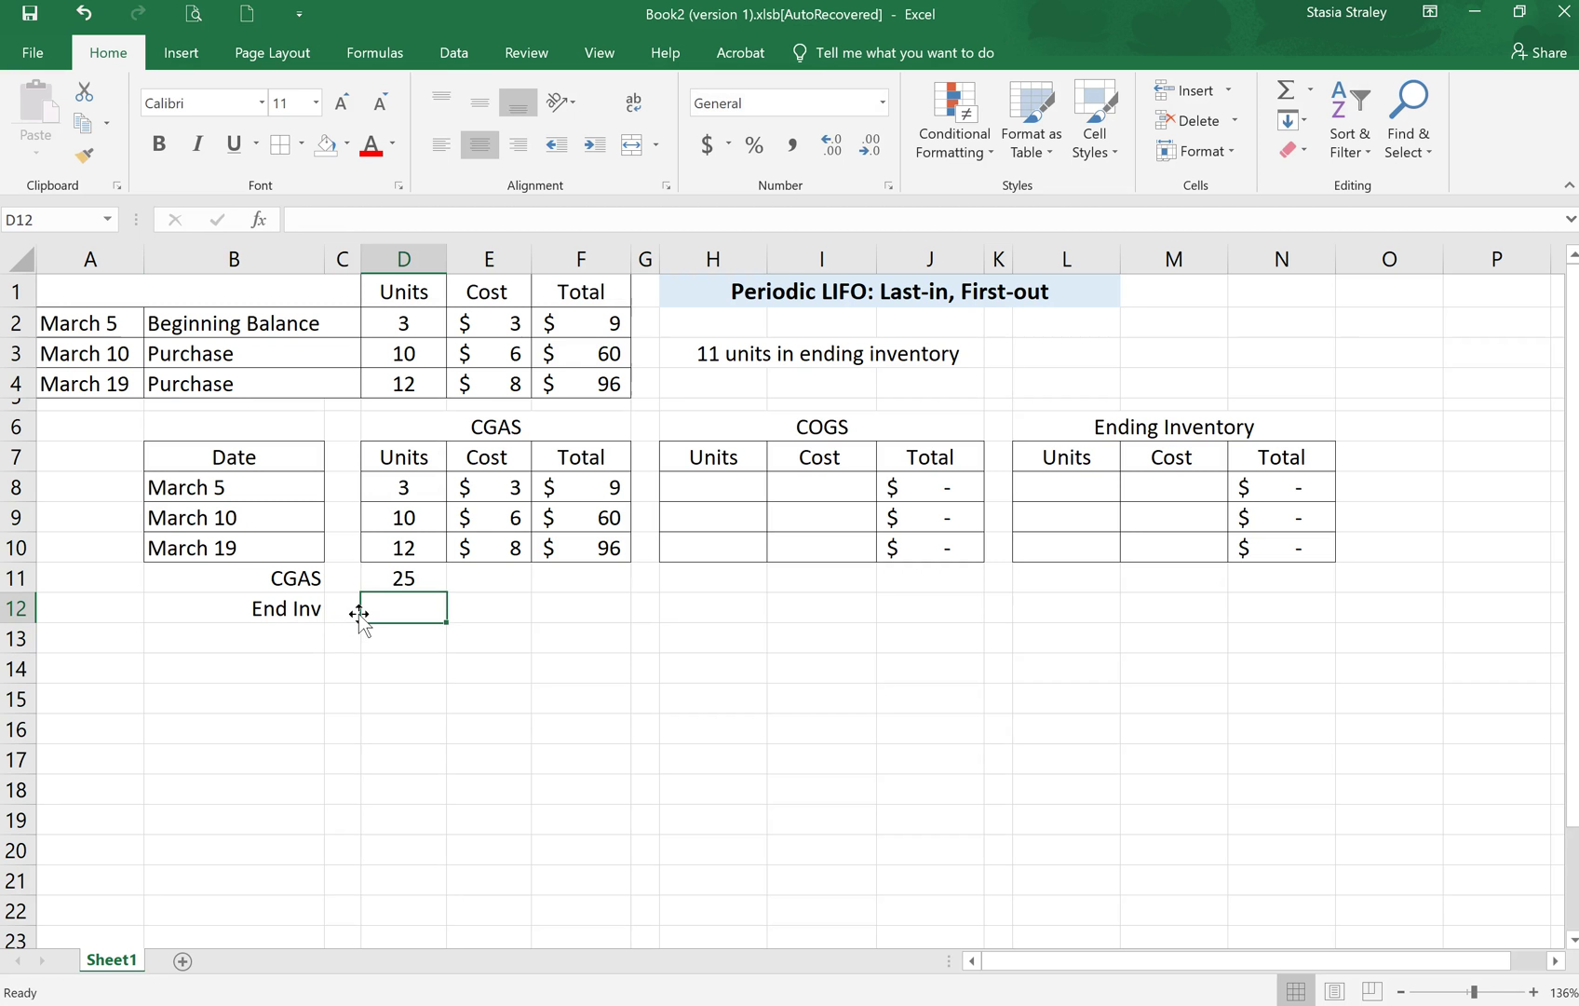
pyautogui.write('11')
pyautogui.press('Return')
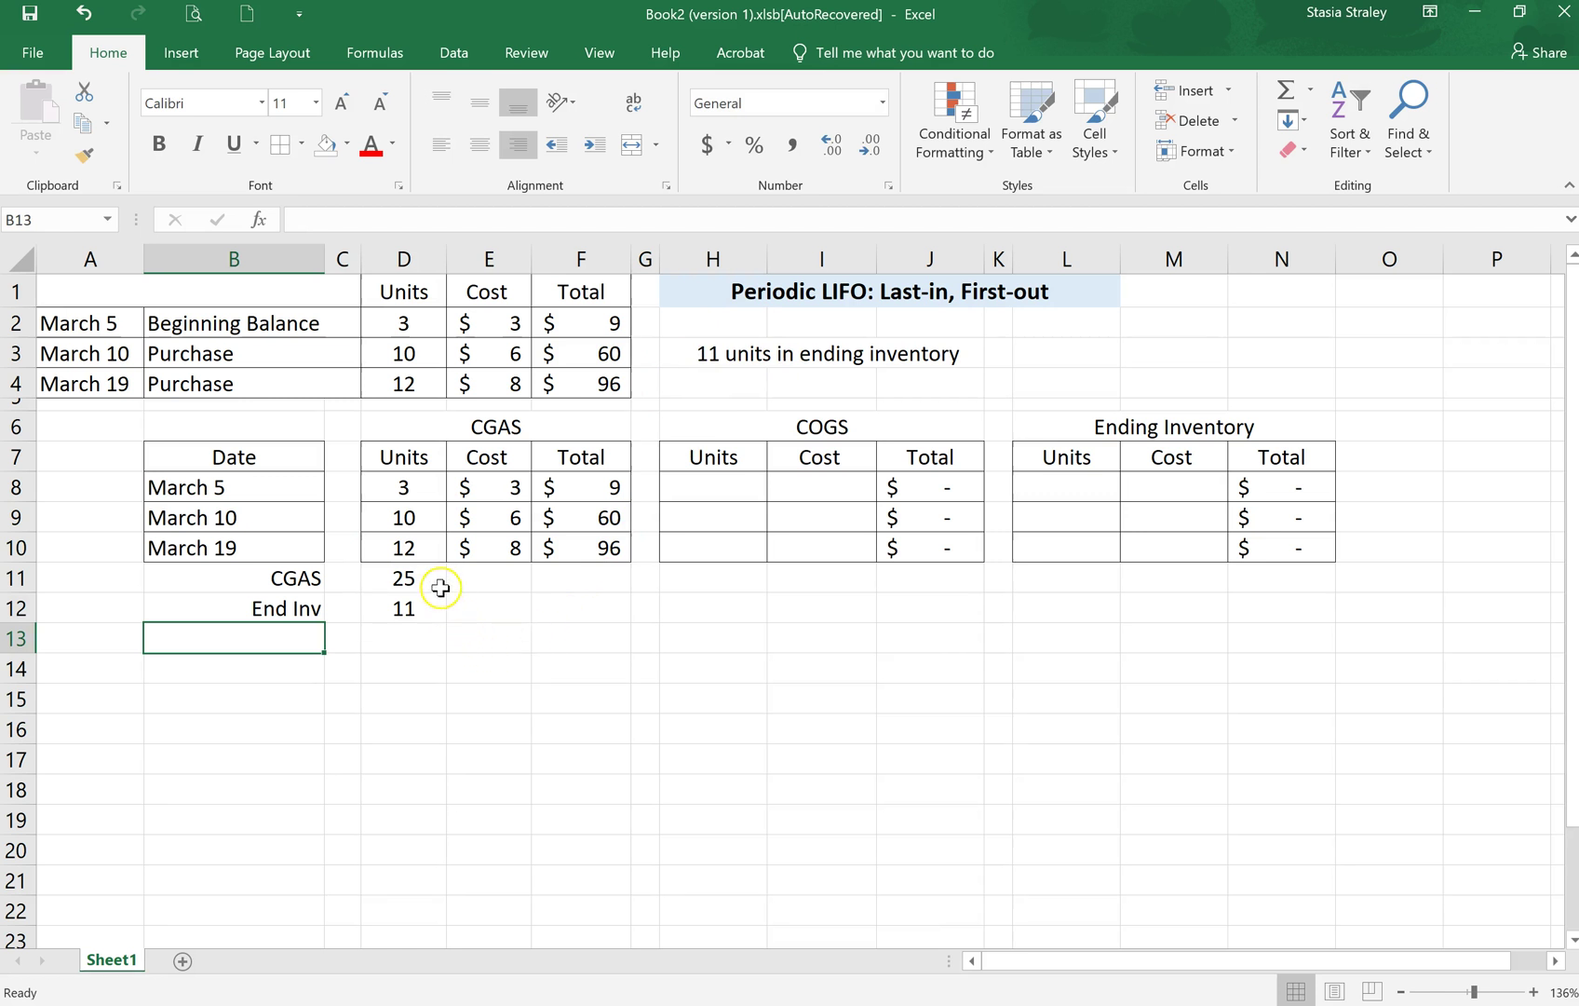
pyautogui.click(427, 634)
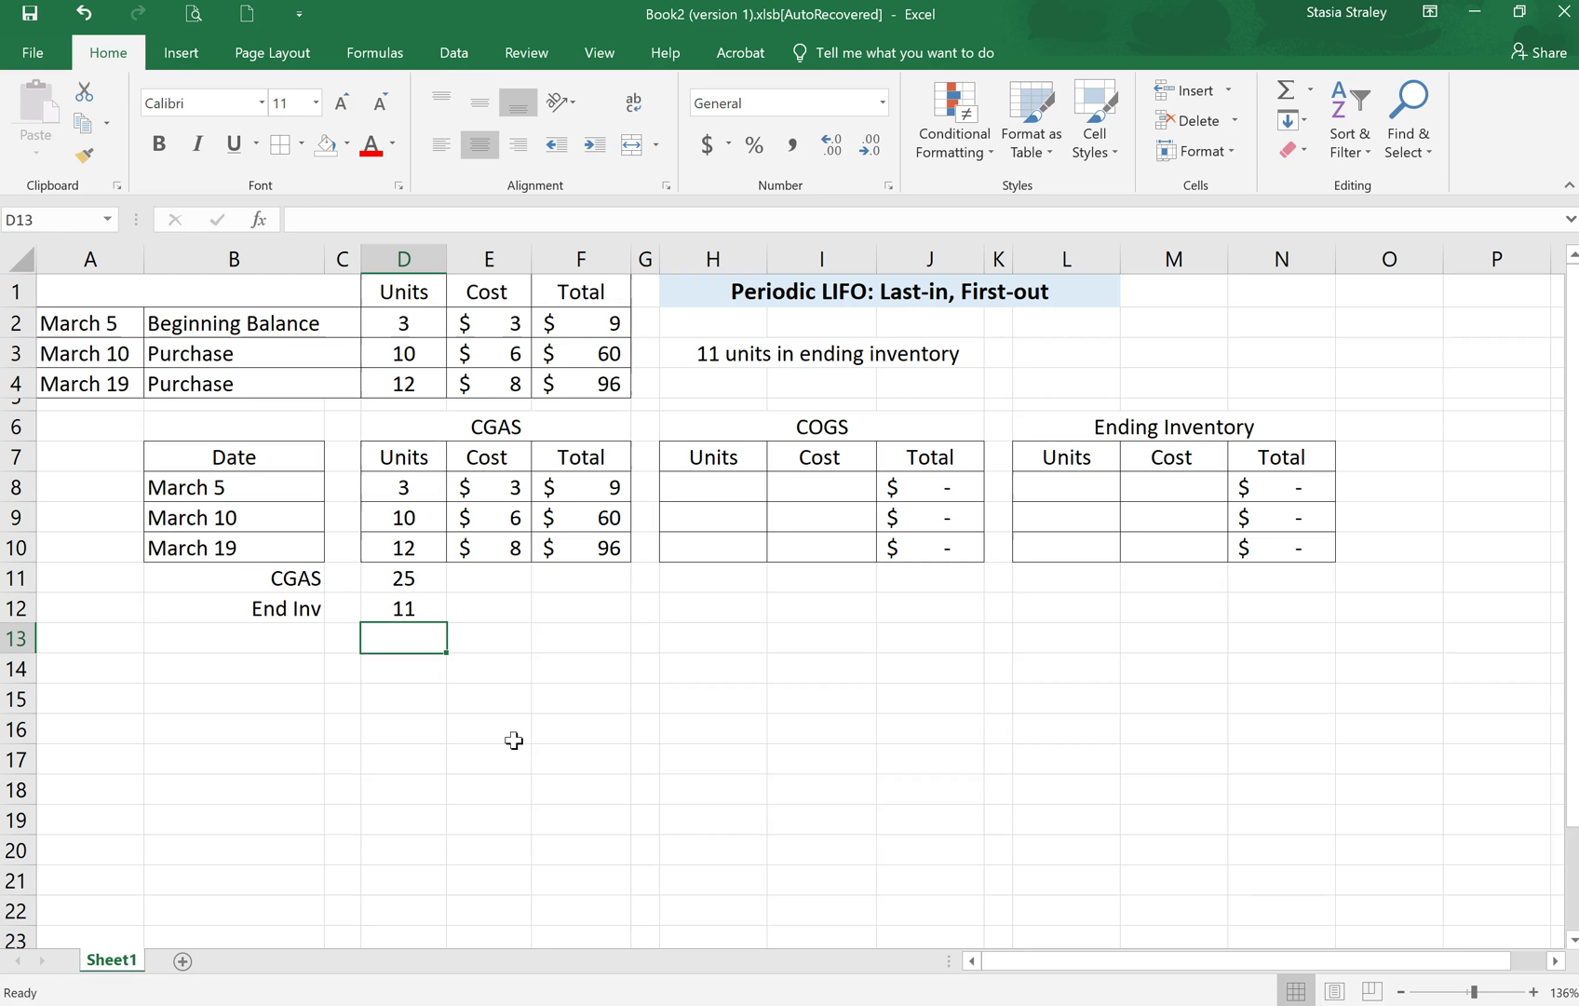
# Step: Enter =D11-D12 in D13 to get 14 COGS units
pyautogui.write('=')
pyautogui.press('Up')
pyautogui.press('Up')
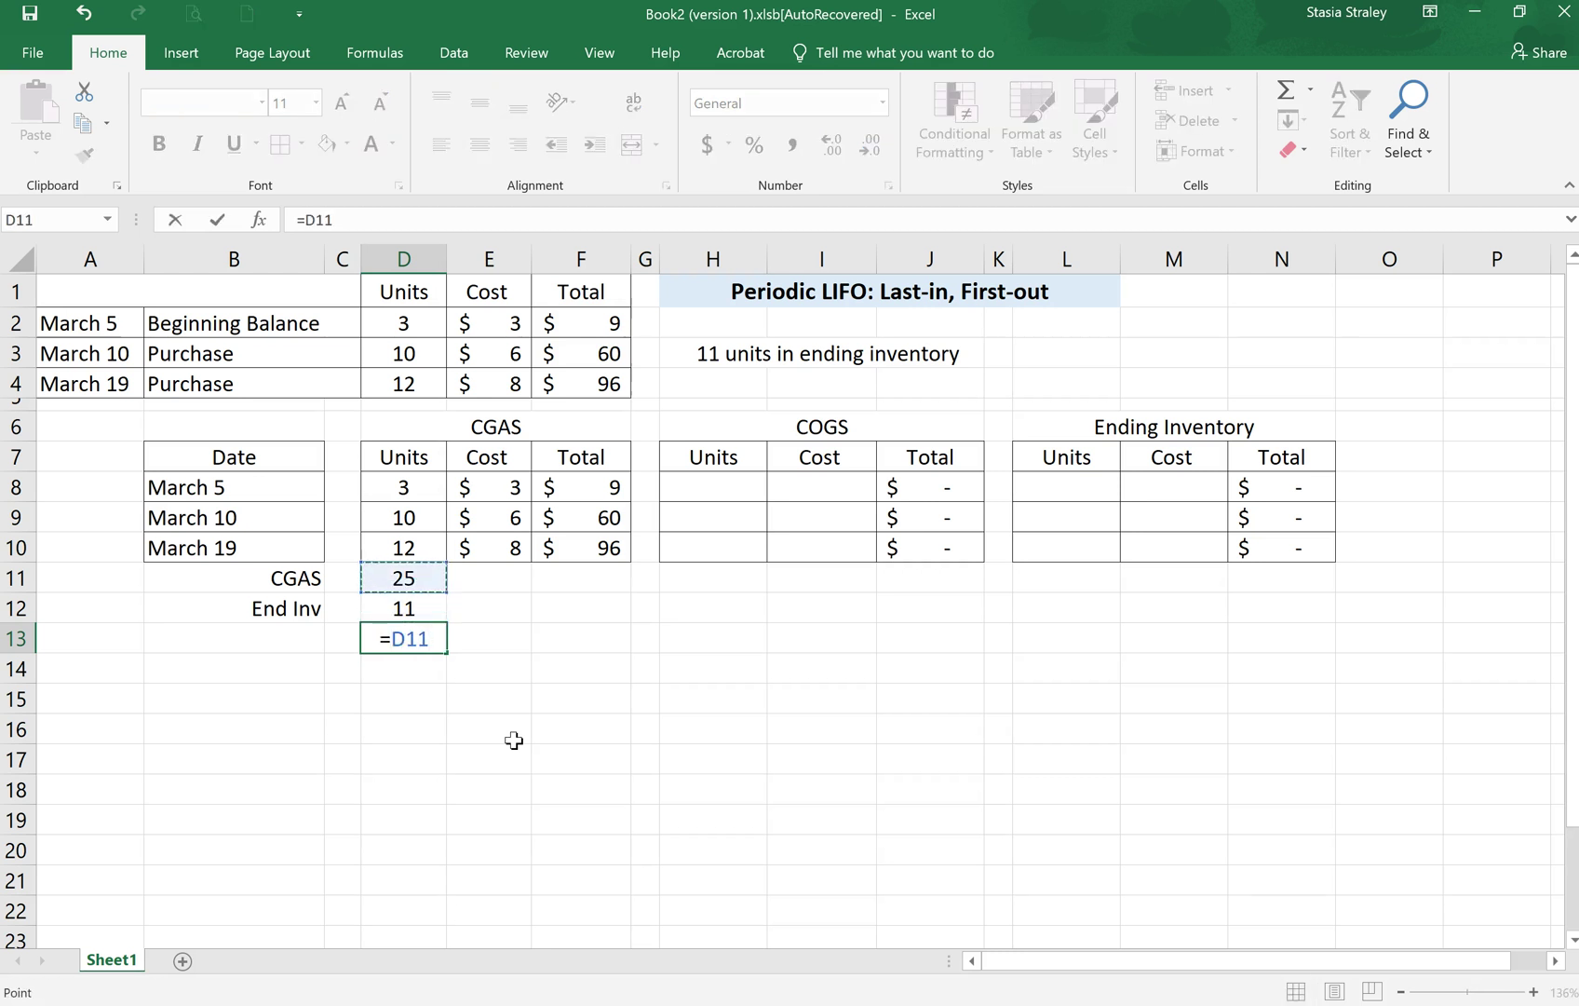
pyautogui.write('-')
pyautogui.press('Up')
pyautogui.press('Return')
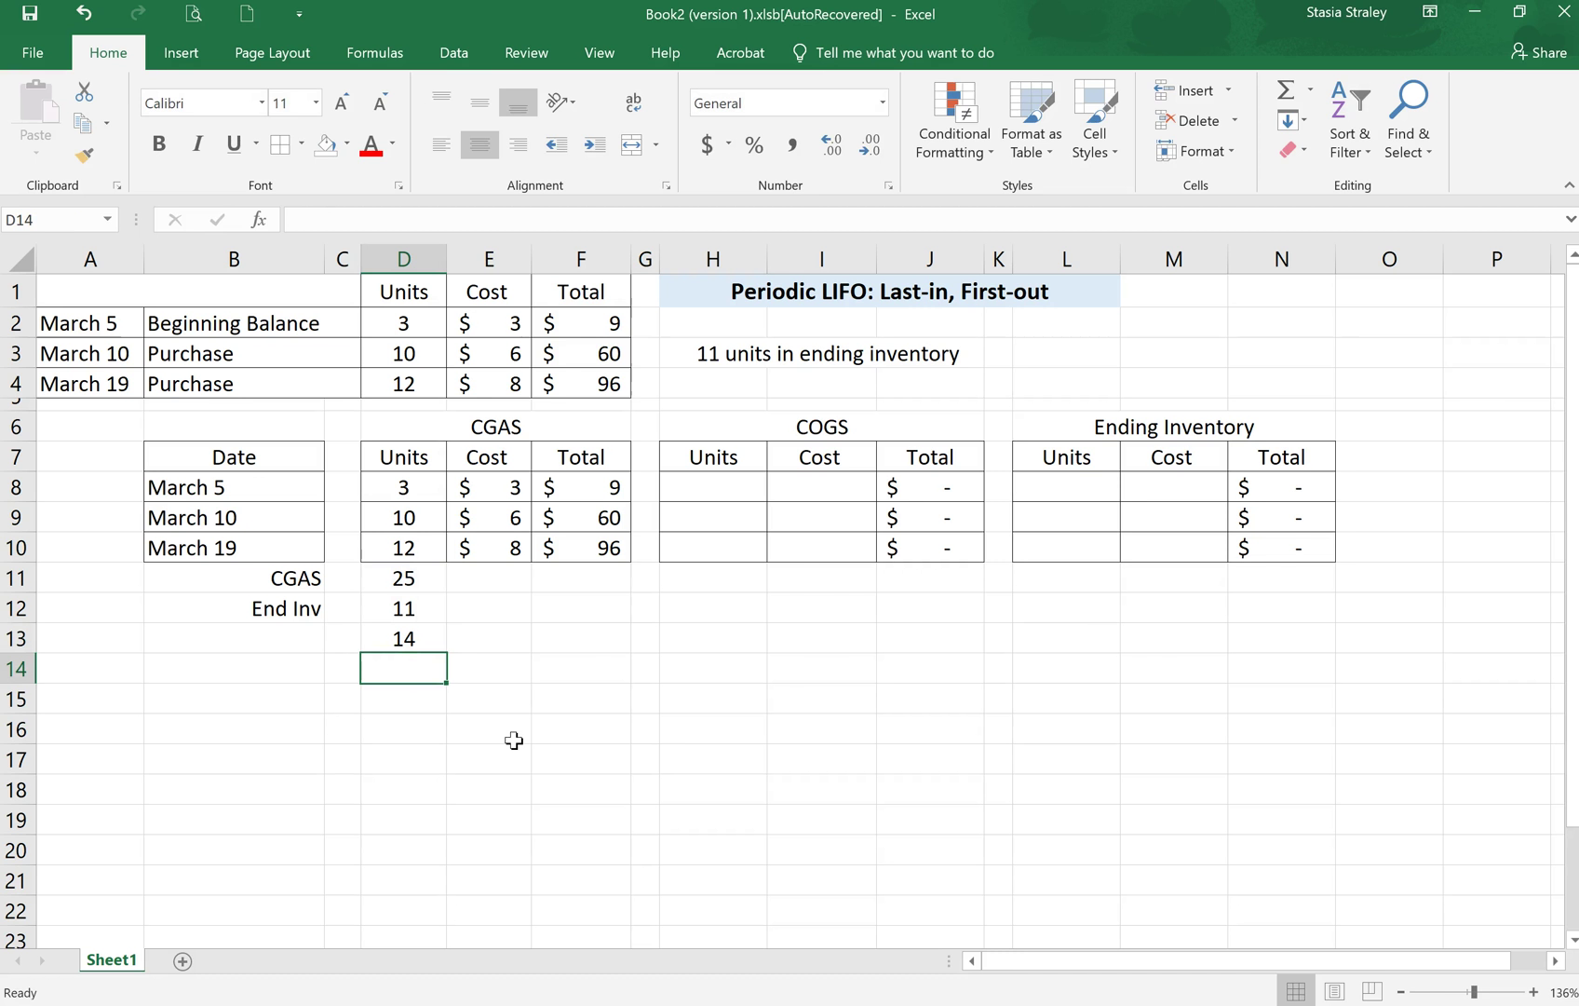
# Step: Label row B13 'COGS'
pyautogui.click(299, 636)
pyautogui.write('CO')
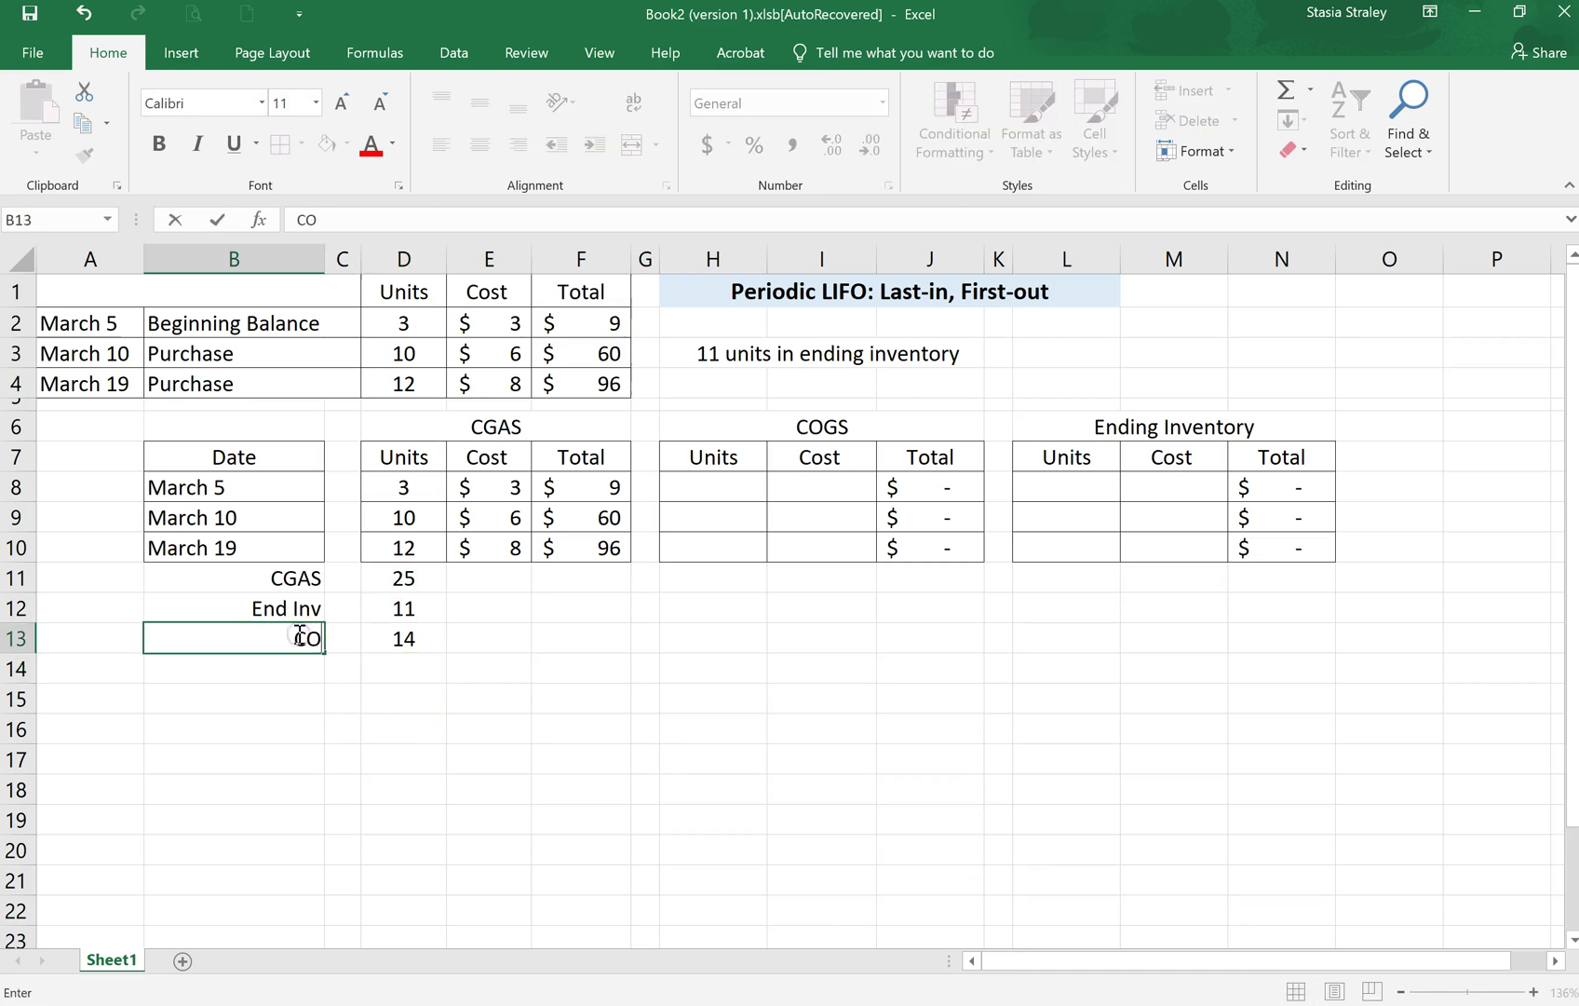
pyautogui.write('GS')
pyautogui.press('Return')
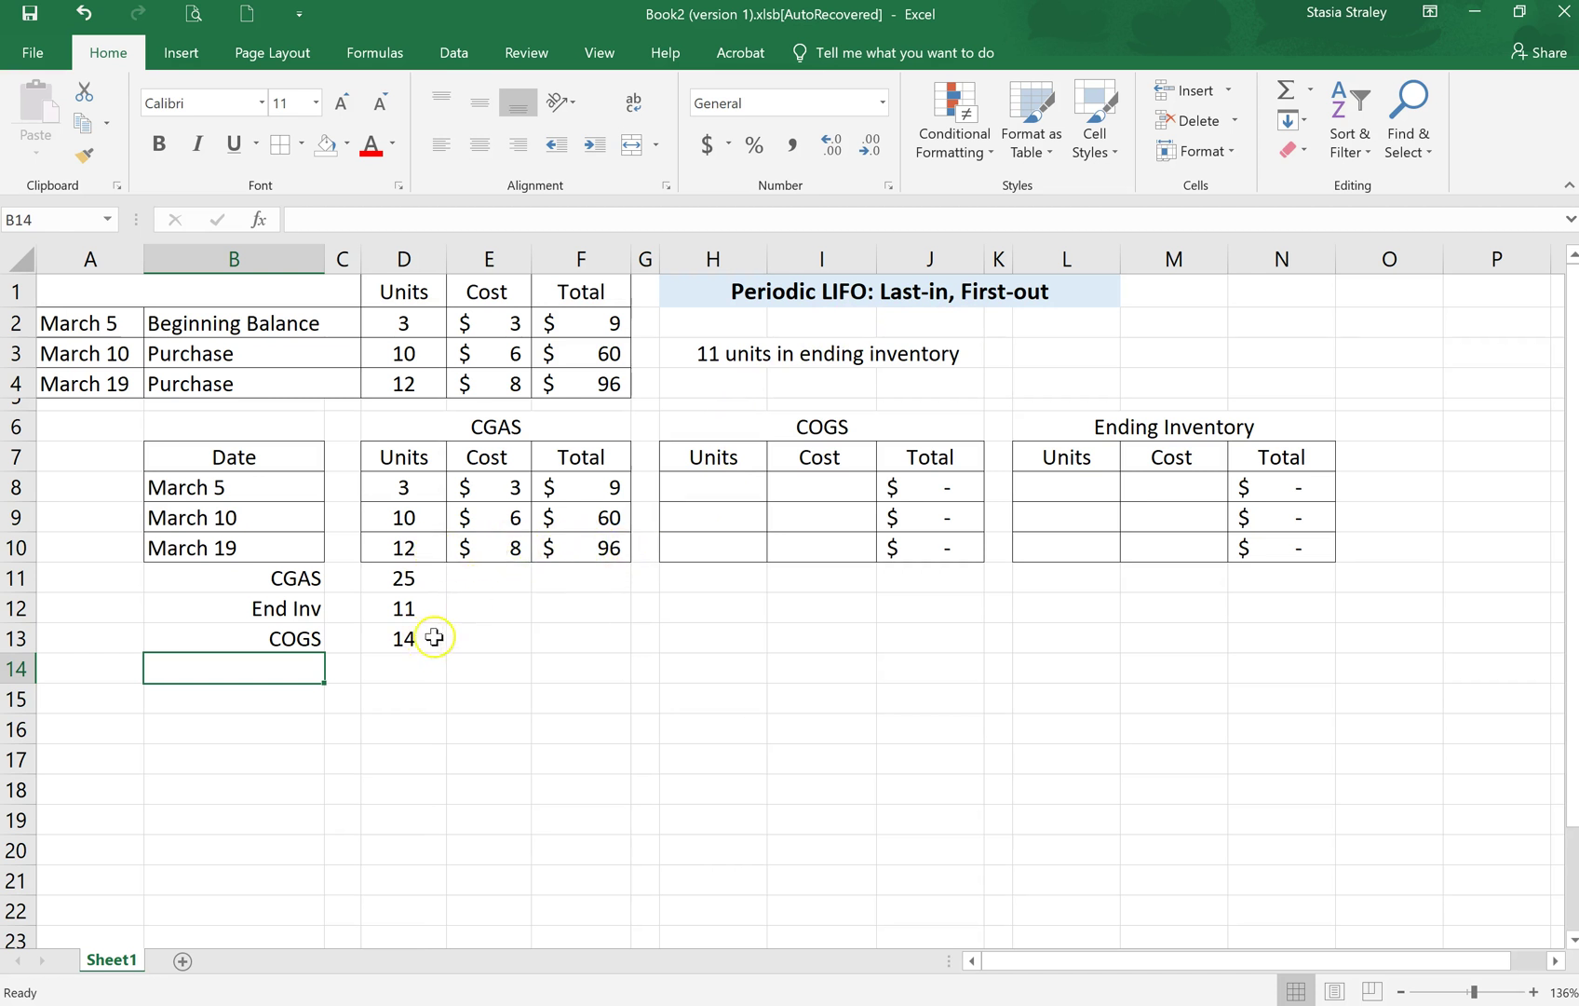
# Step: Enter 12 units at $8 for March 19 and 2 units at $6 for March 10 in COGS
pyautogui.click(693, 550)
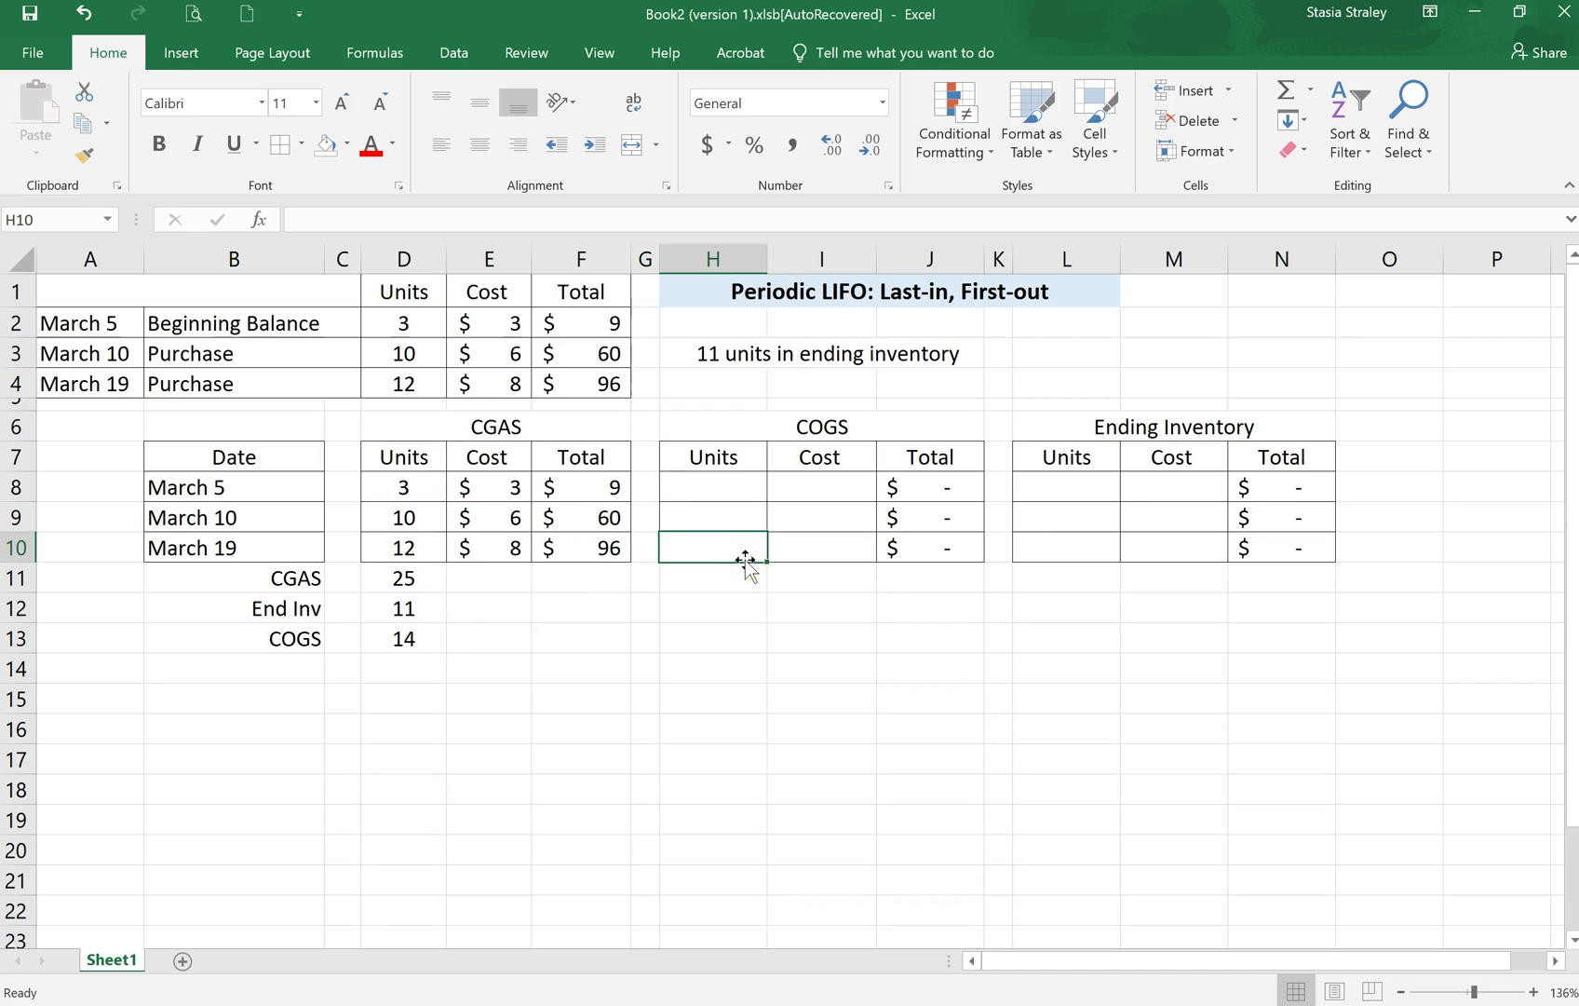
pyautogui.write('12')
pyautogui.press('Tab')
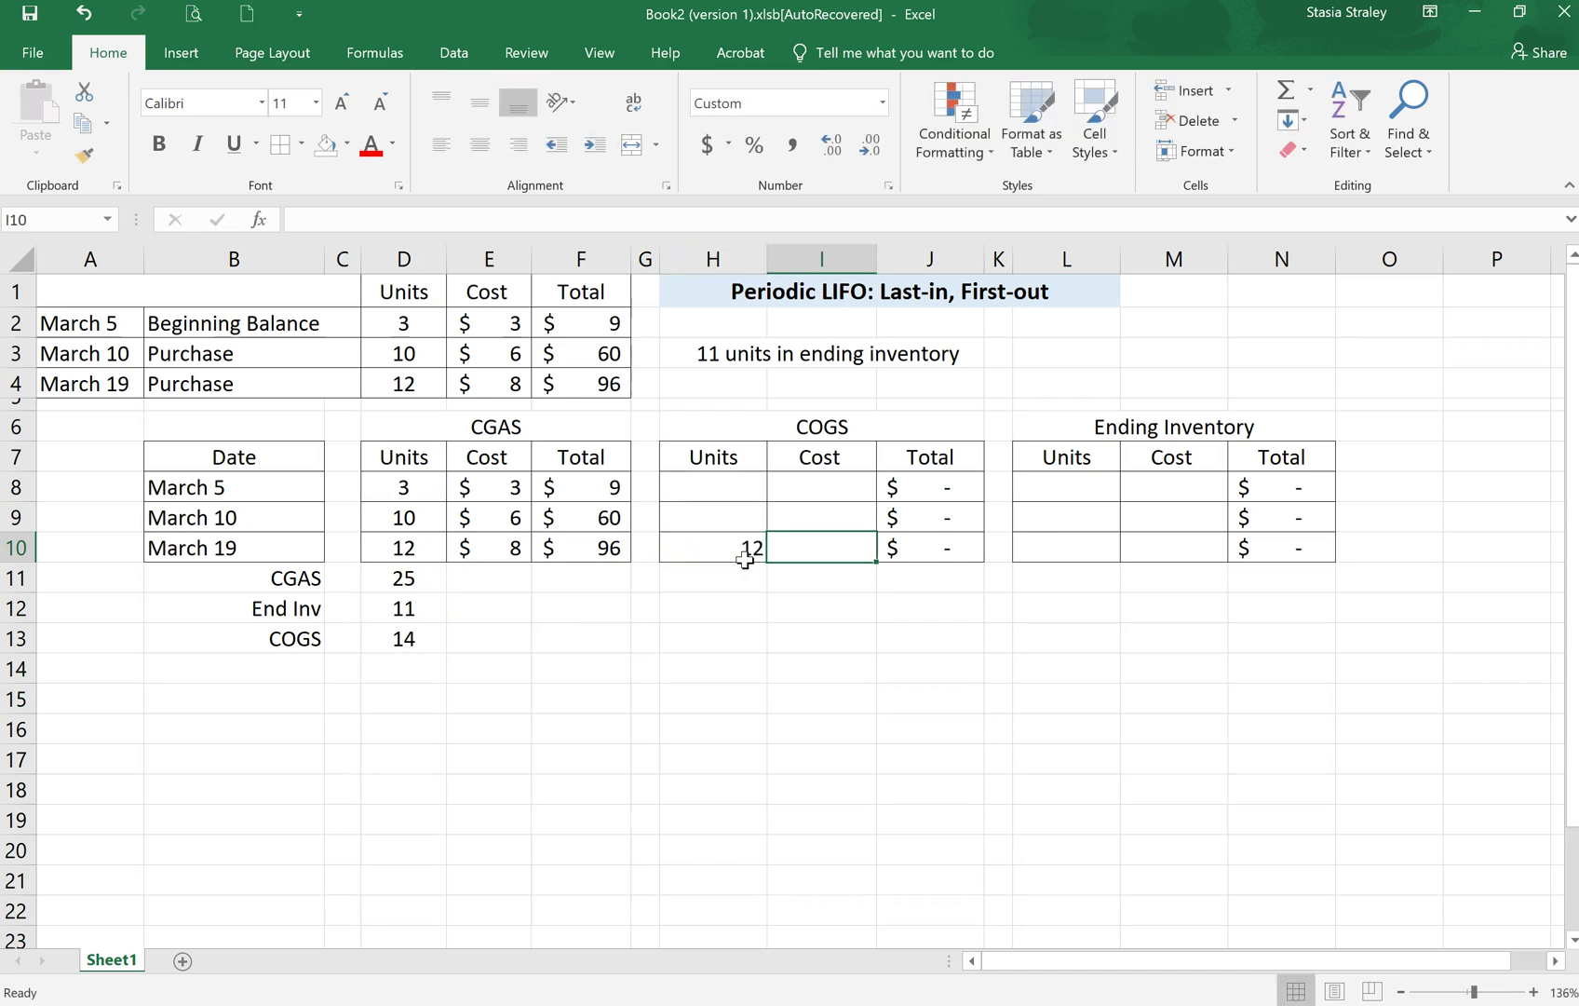
pyautogui.write('8')
pyautogui.press('Return')
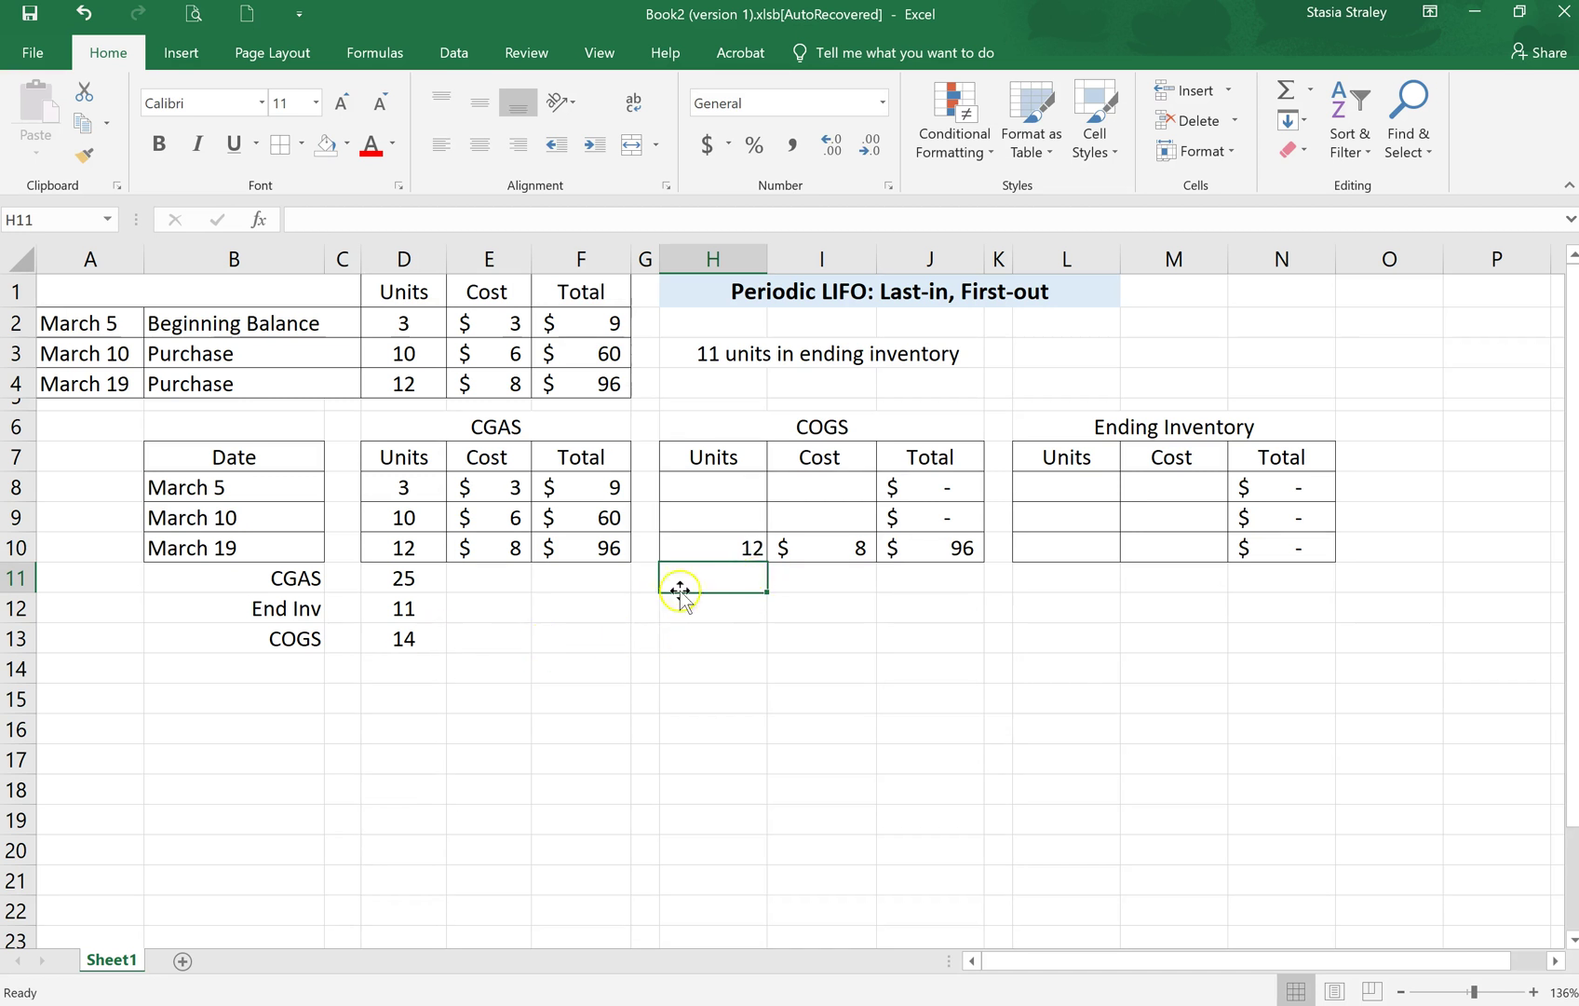
pyautogui.click(719, 520)
pyautogui.write('2')
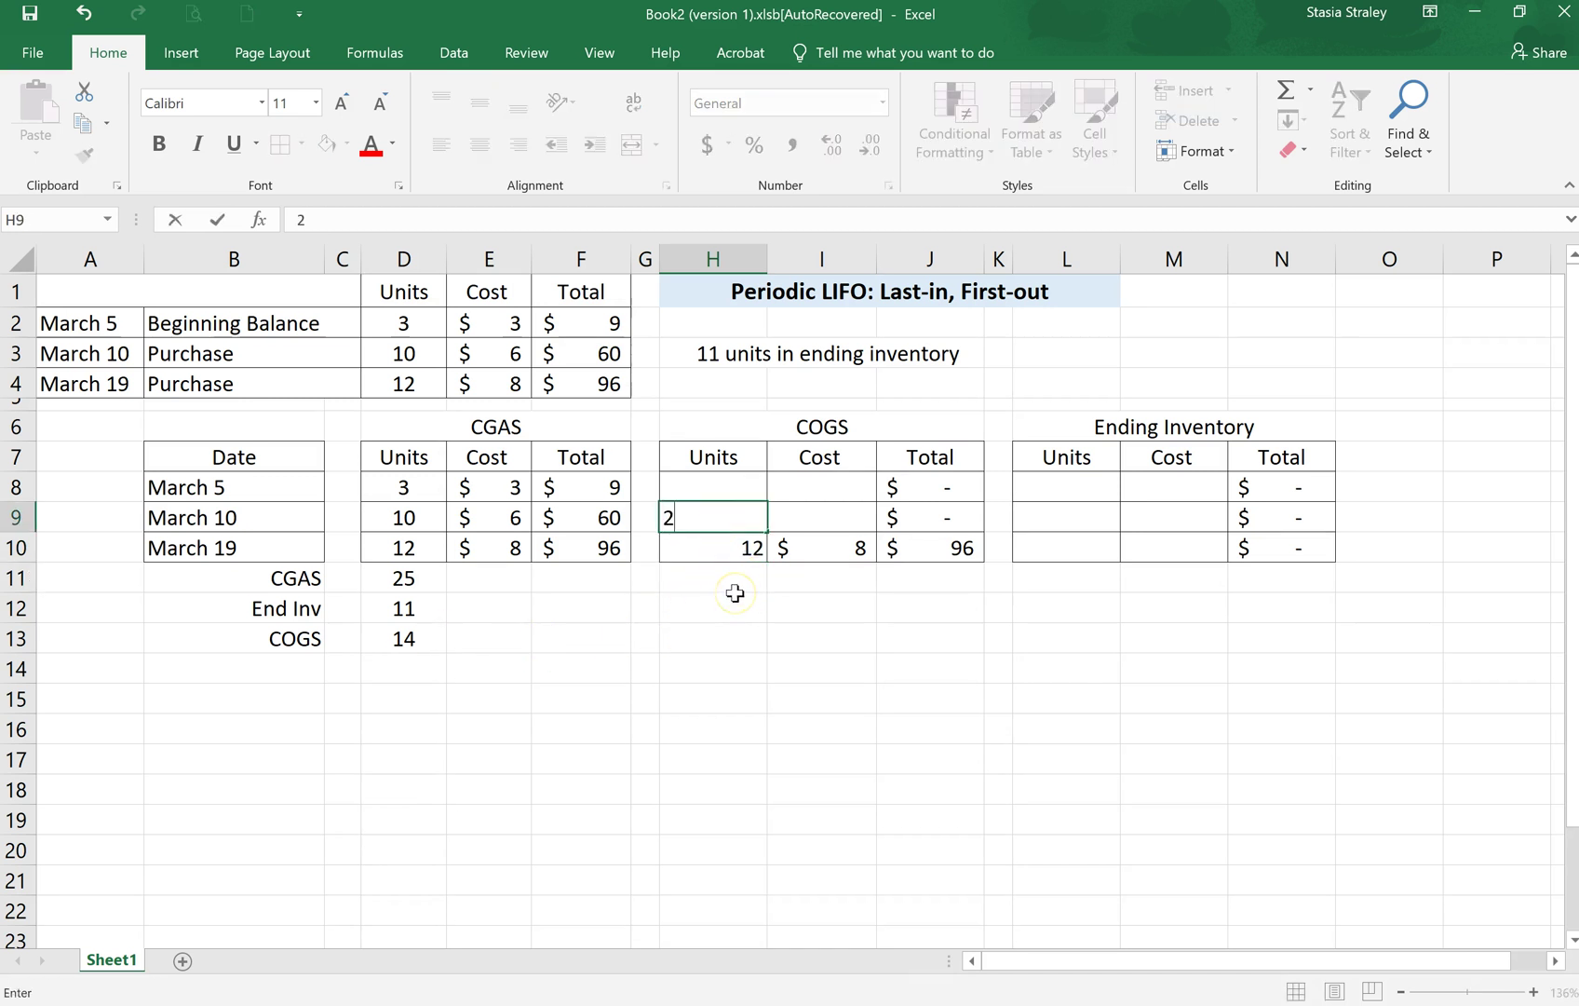
pyautogui.press('Tab')
pyautogui.write('6')
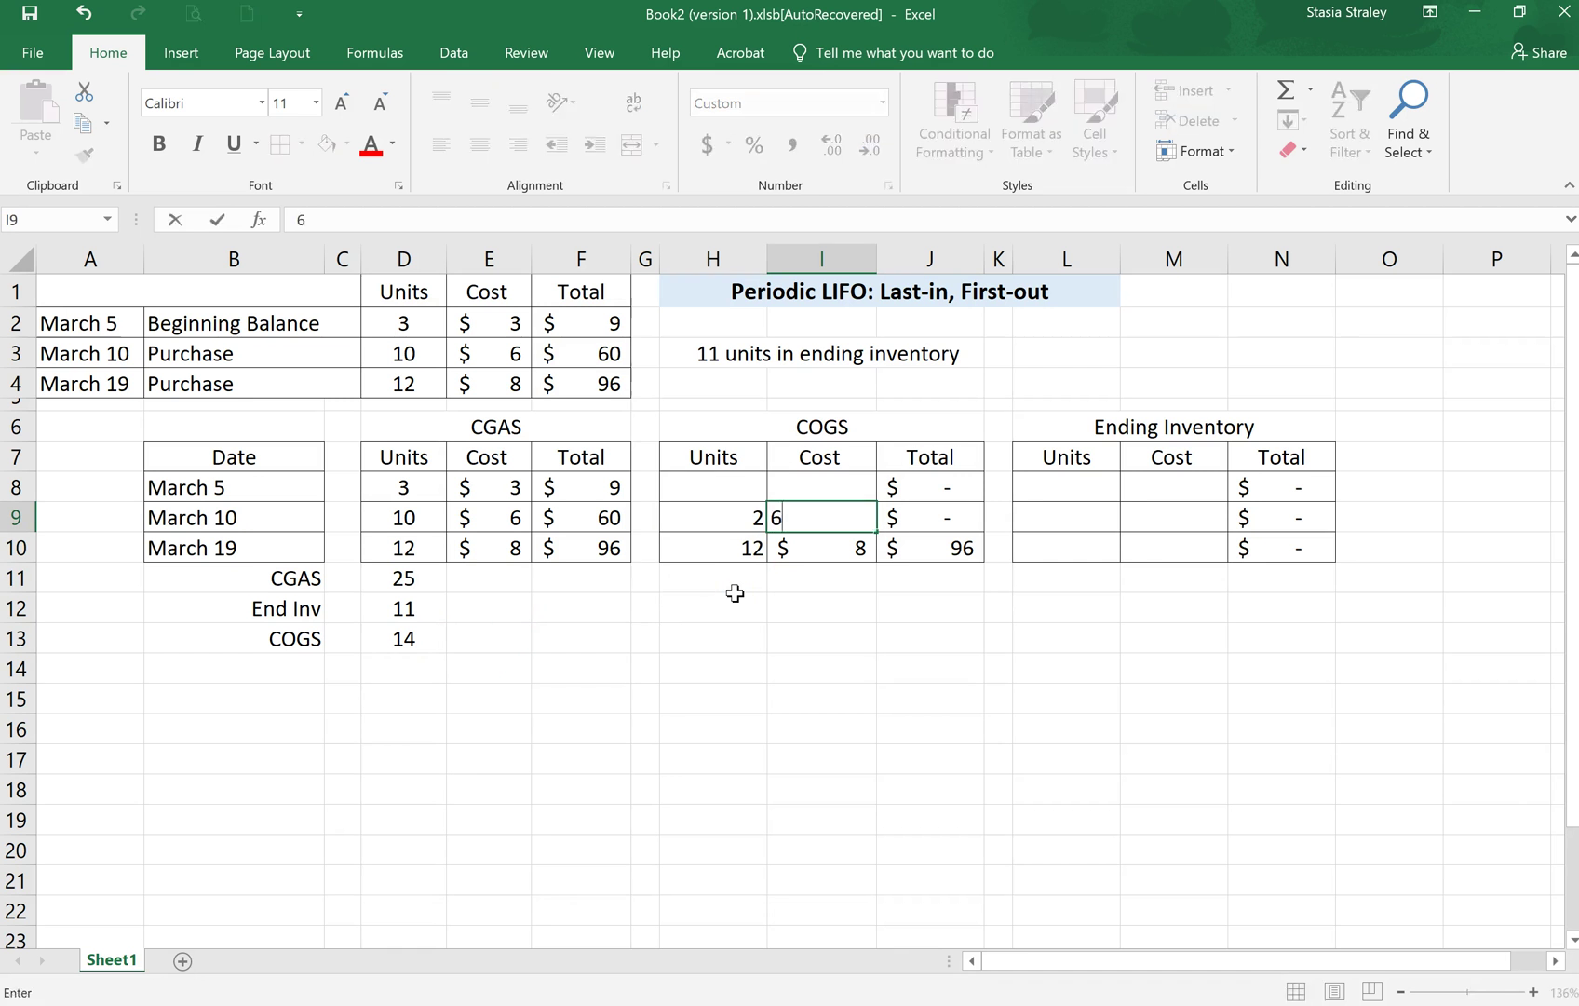
pyautogui.press('Return')
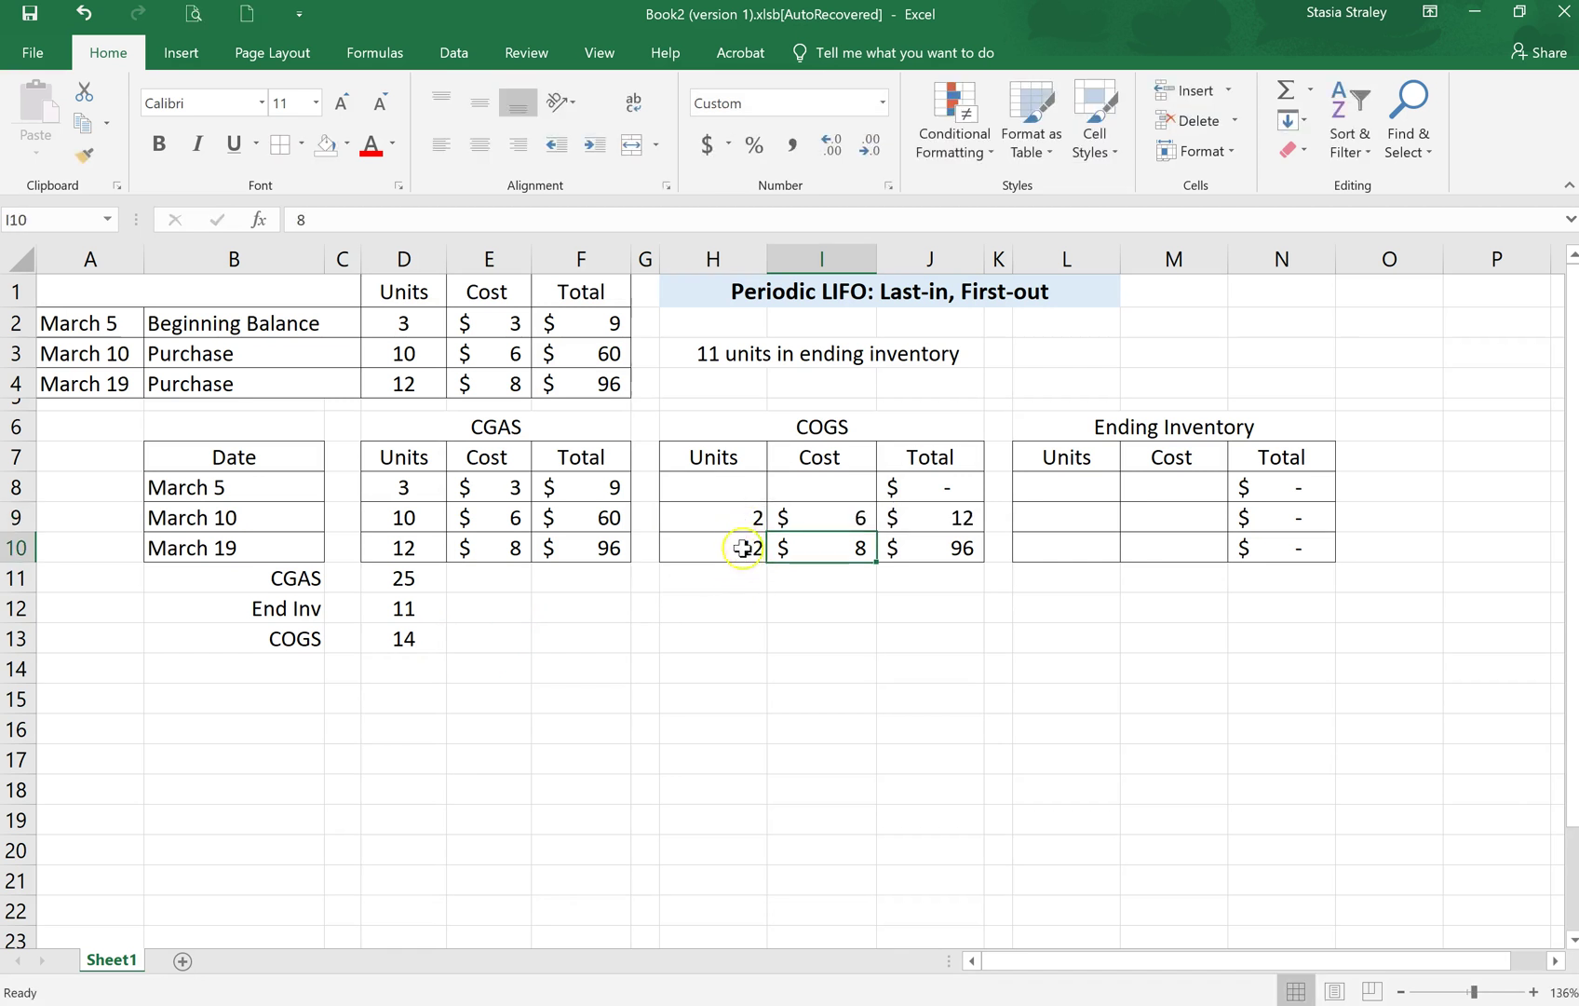
# Step: Give the March 5 COGS row 0 units at a $3 cost
pyautogui.click(735, 484)
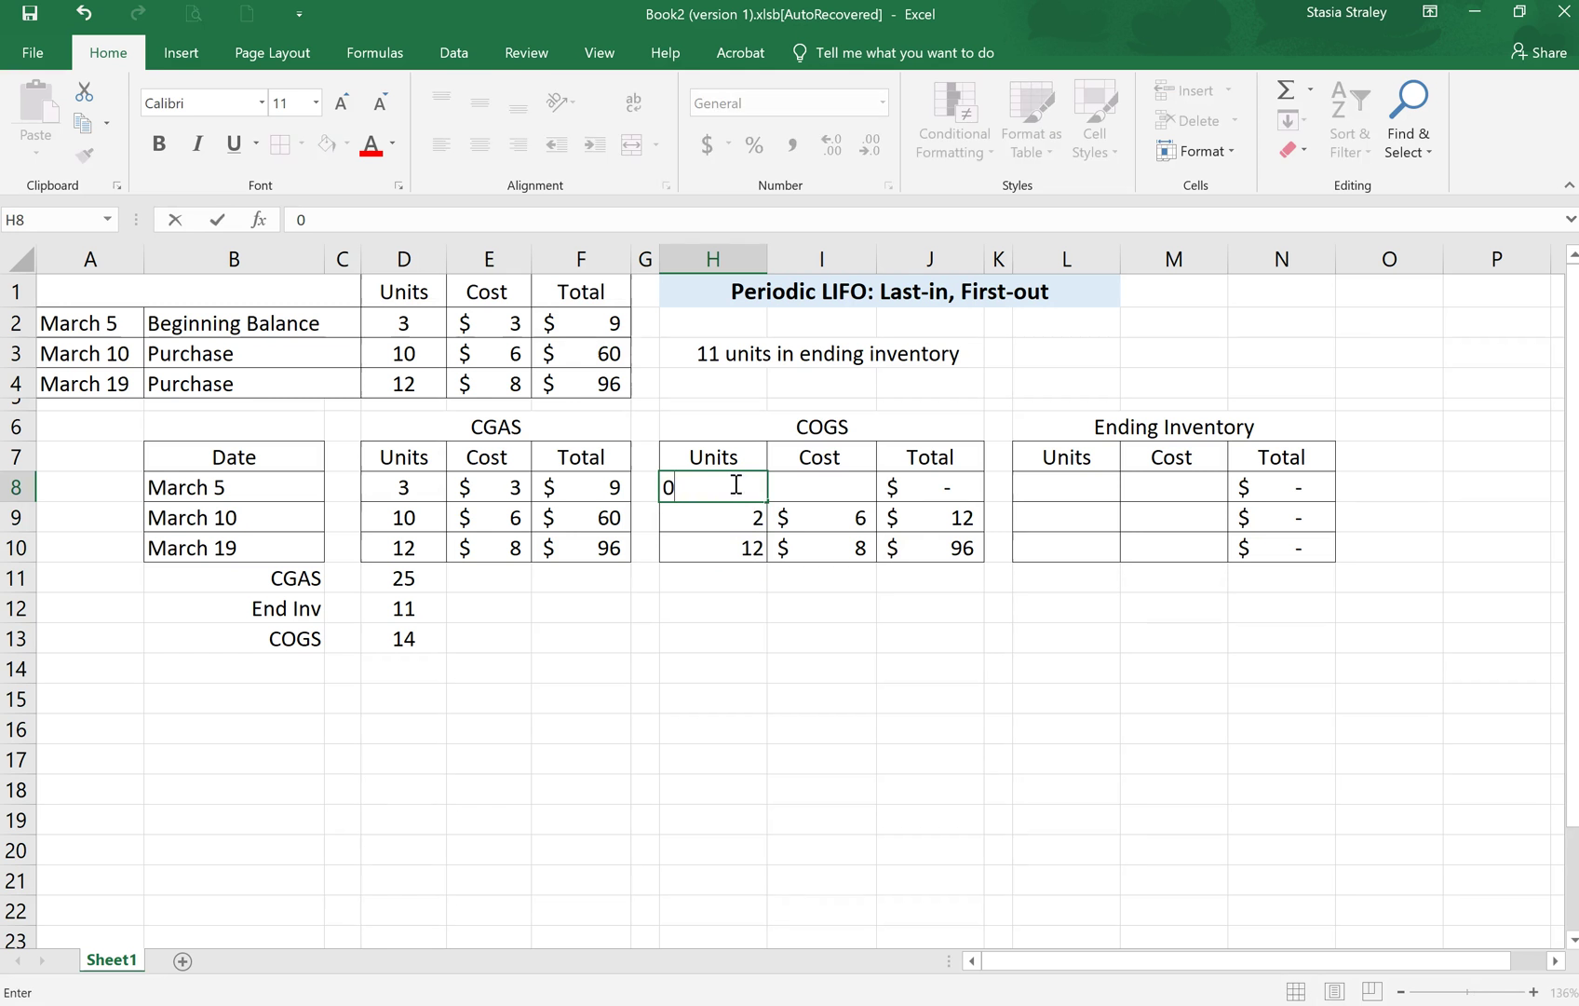
pyautogui.press('Tab')
pyautogui.write('3')
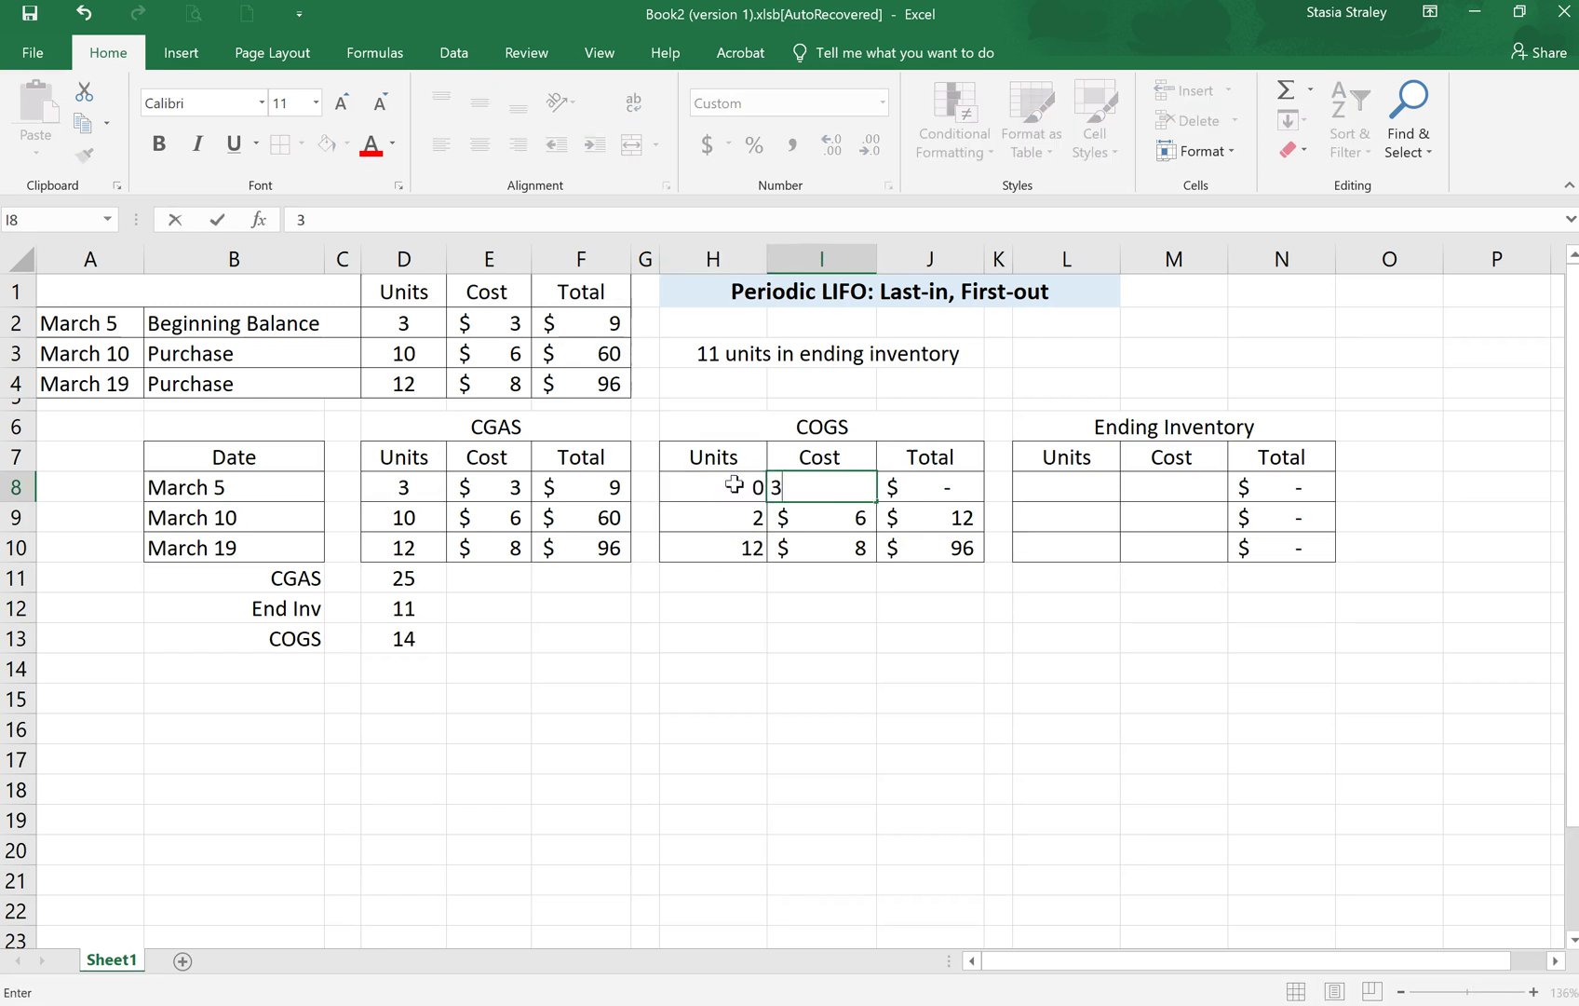
pyautogui.press('Return')
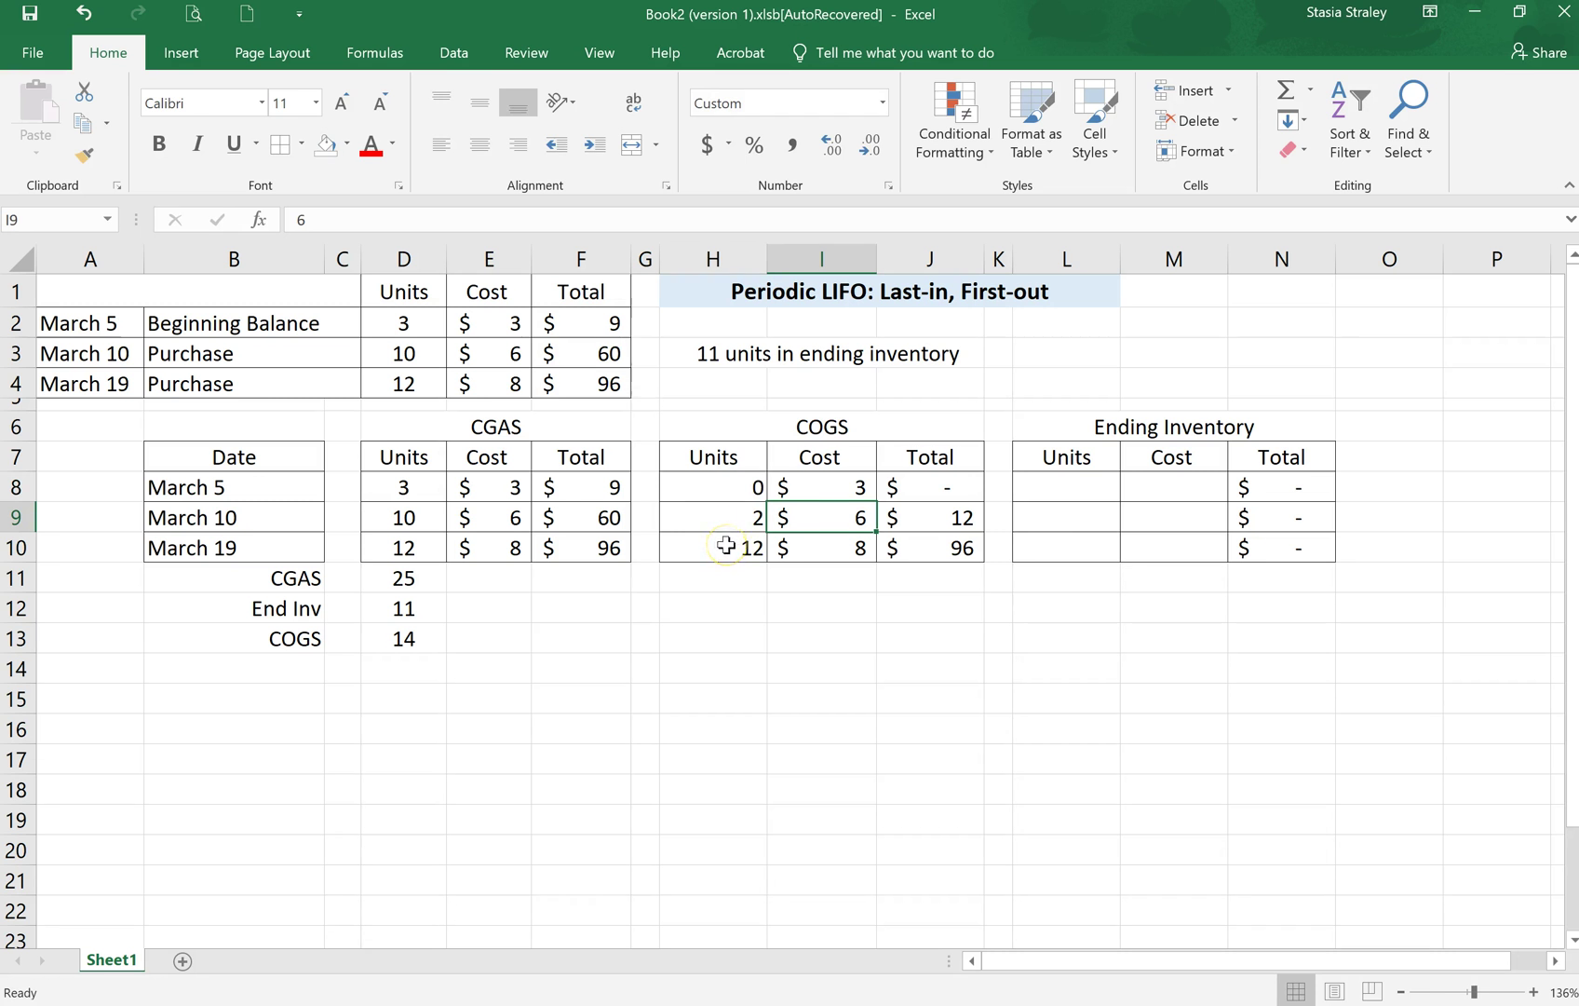
# Step: Enter 3 units at $3 and 8 units at $6 in the Ending Inventory table
pyautogui.click(1053, 491)
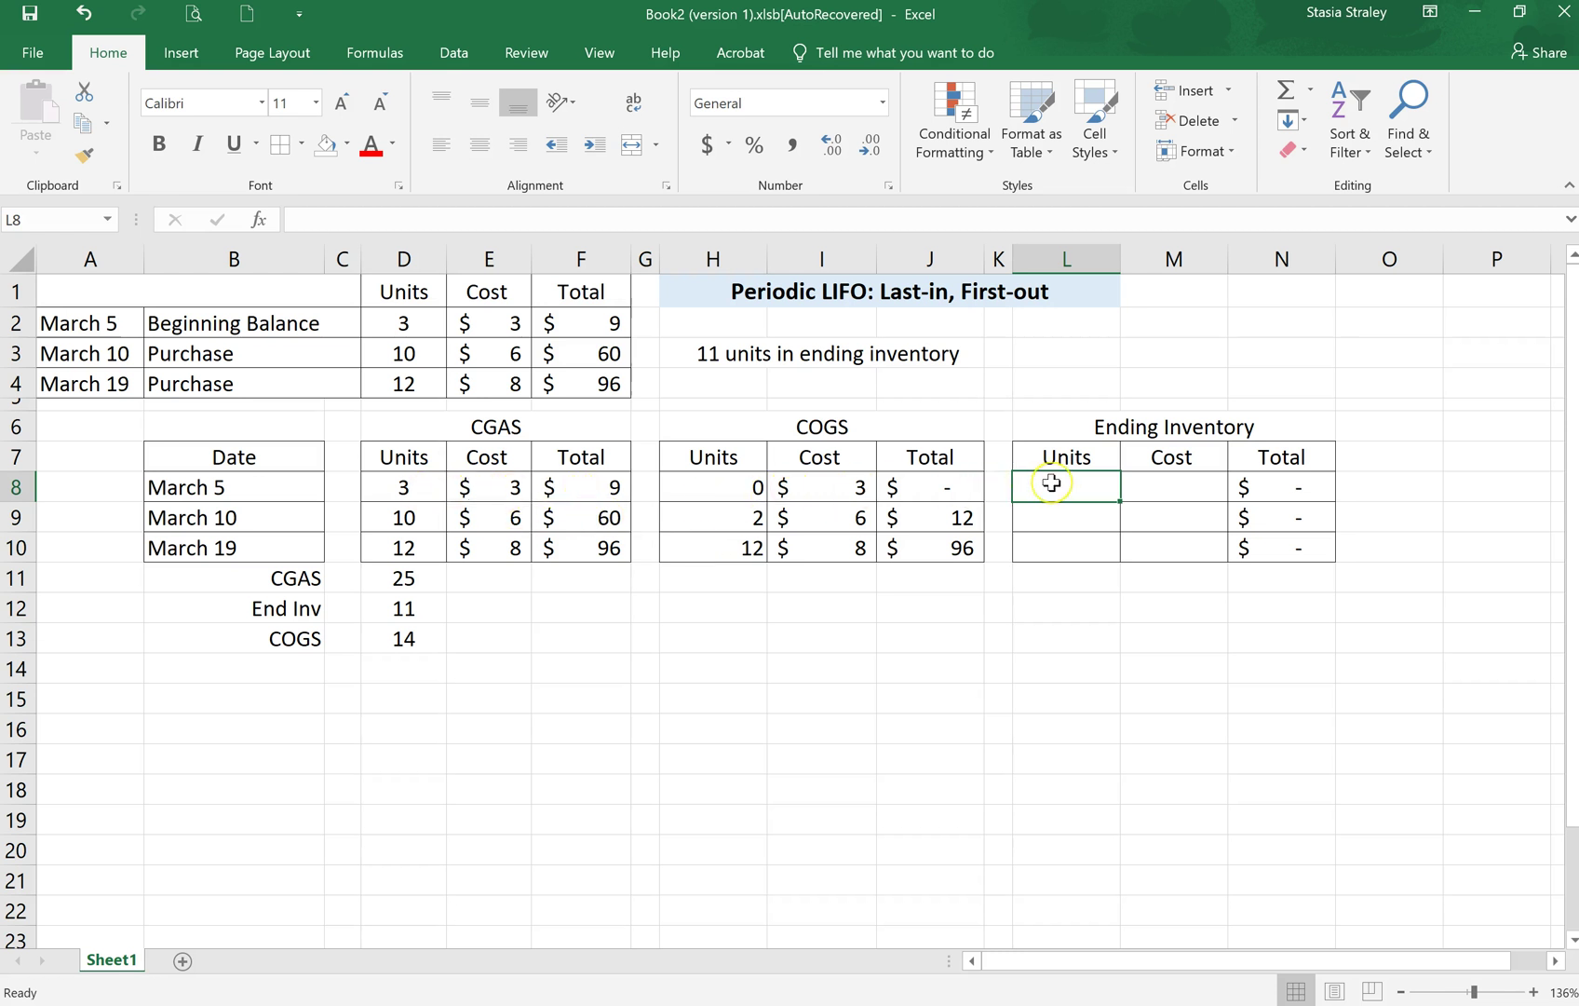
pyautogui.write('3')
pyautogui.press('Tab')
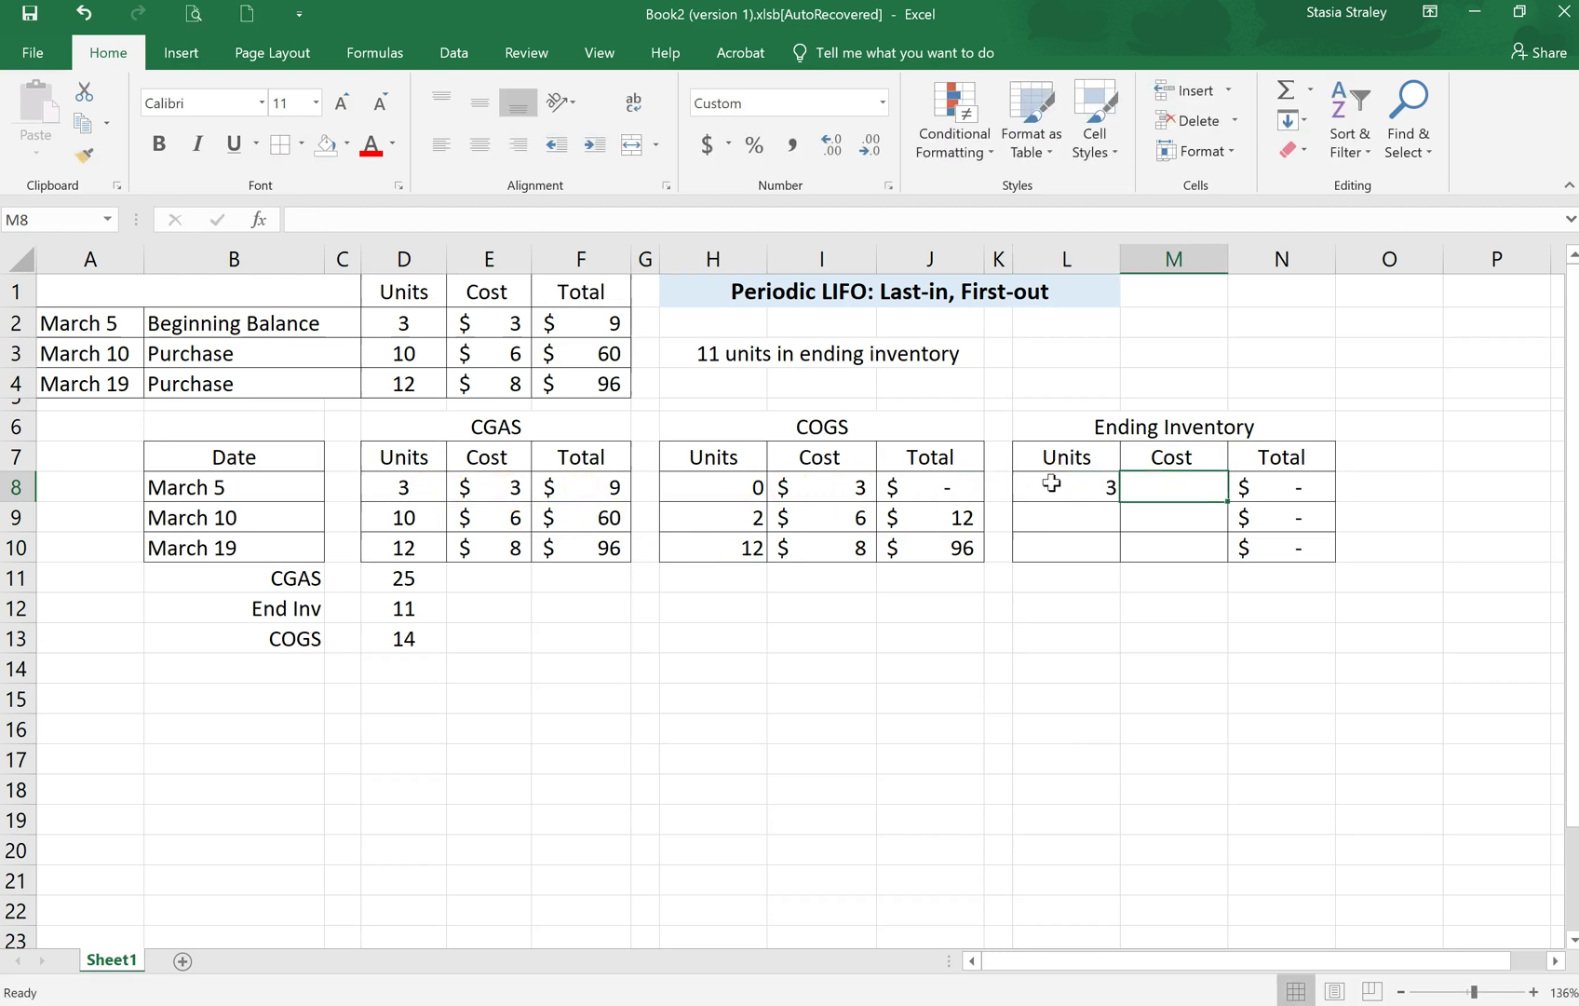
pyautogui.write('3')
pyautogui.press('Return')
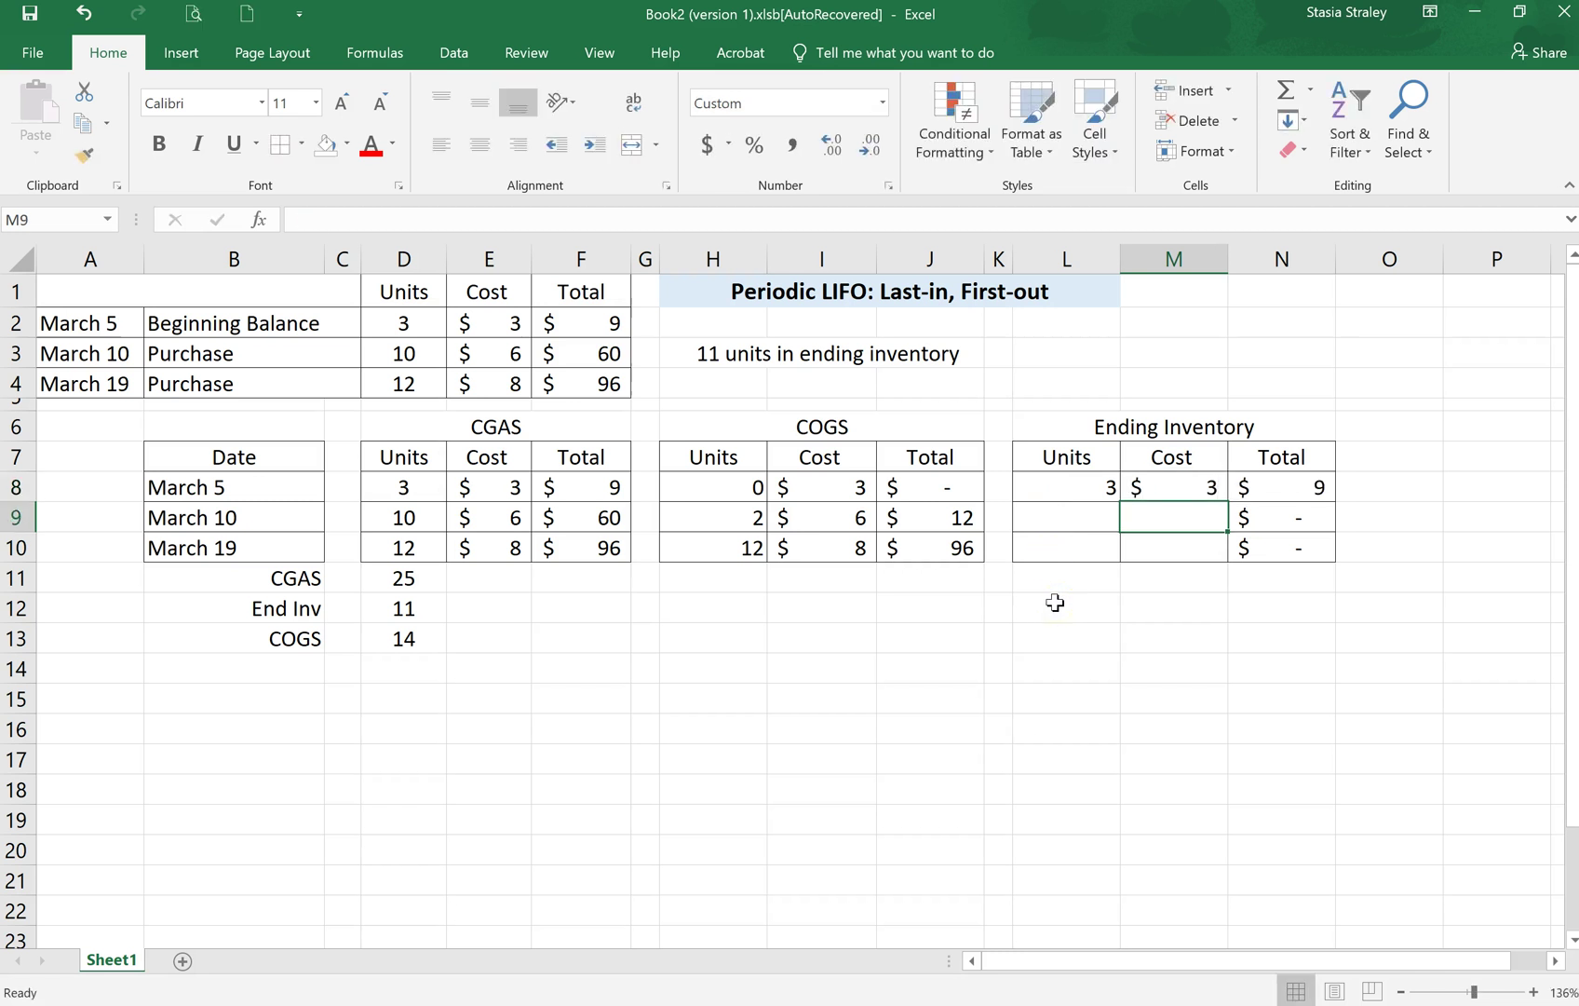
pyautogui.press('Left')
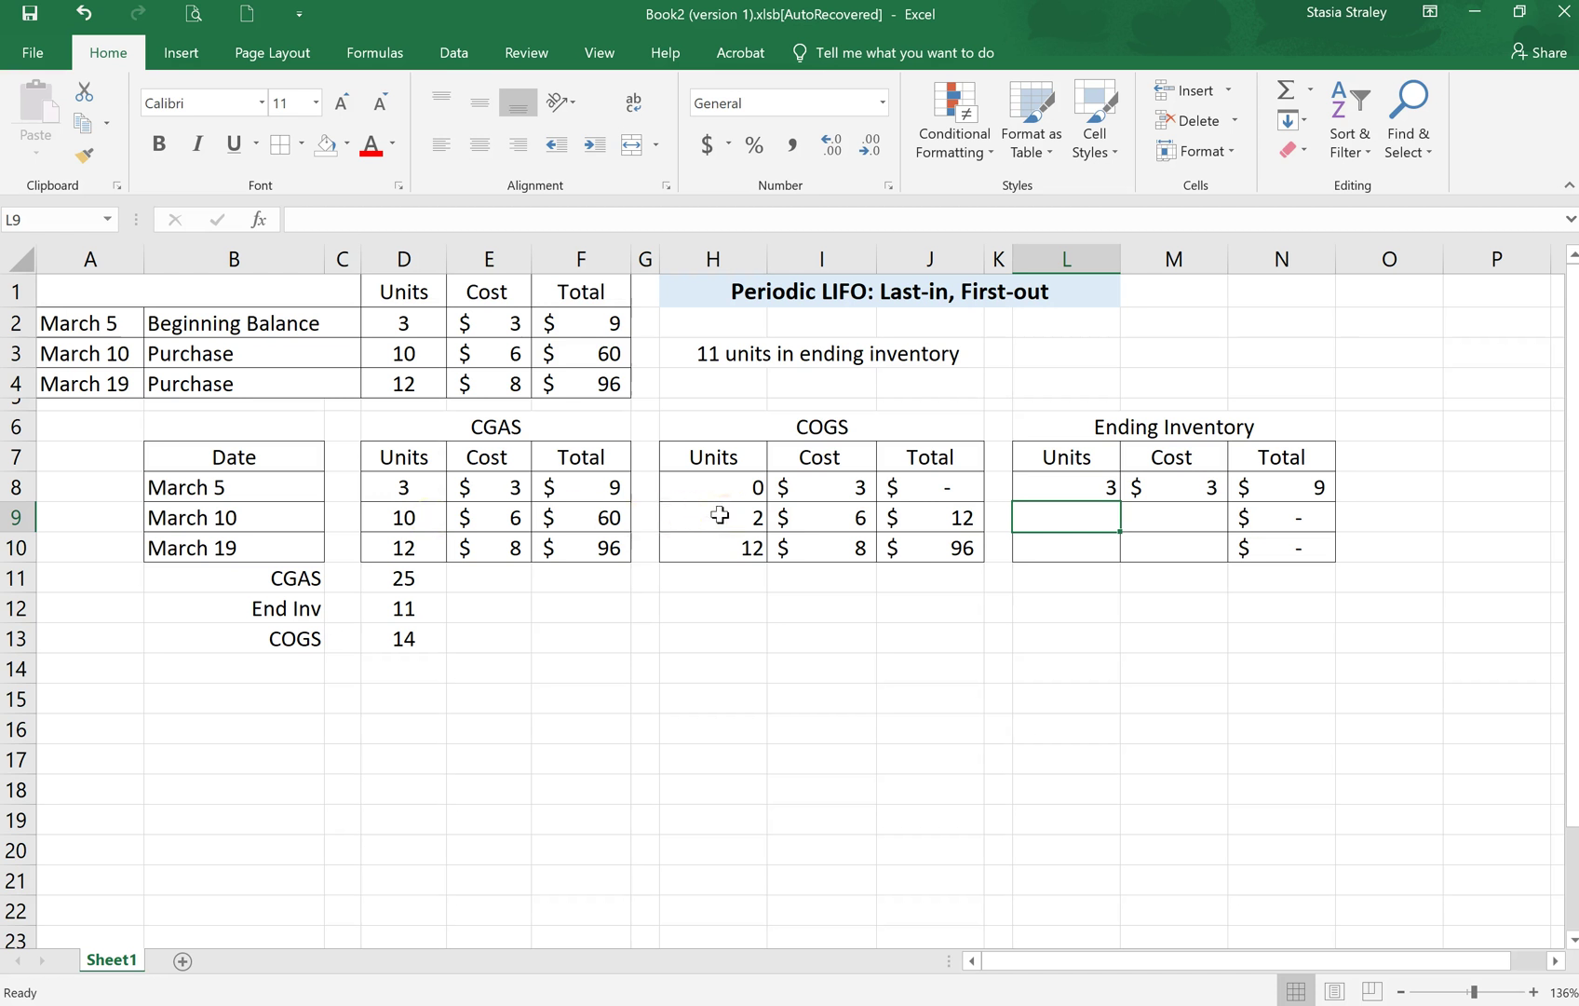
pyautogui.write('8')
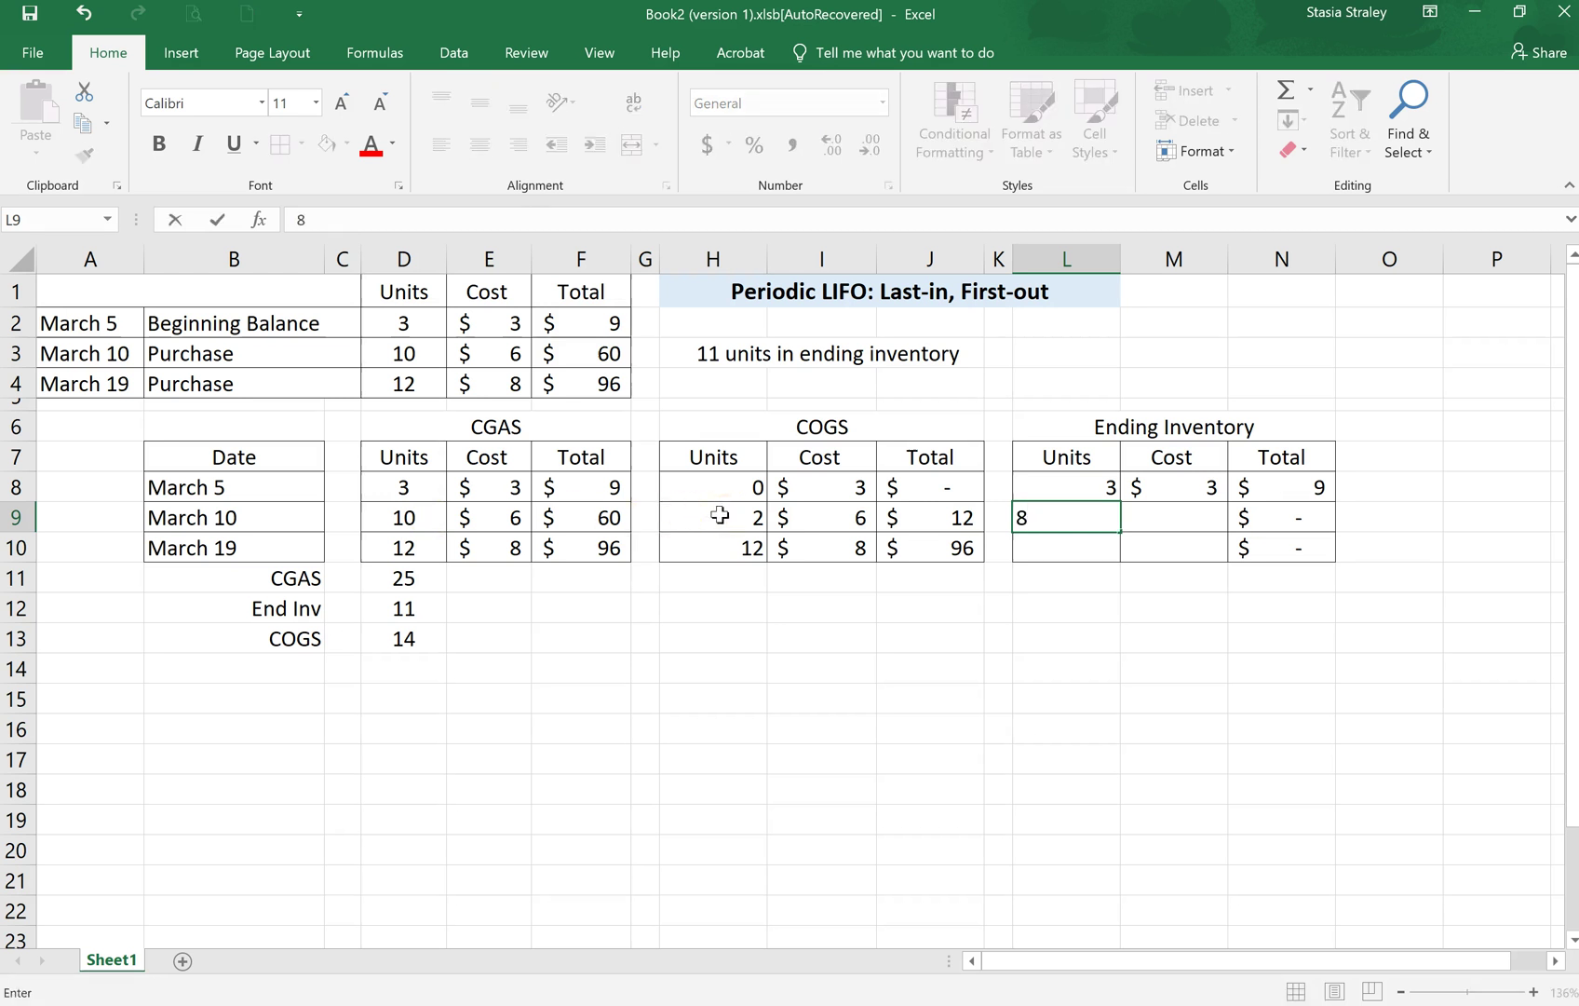
pyautogui.press('Tab')
pyautogui.write('6')
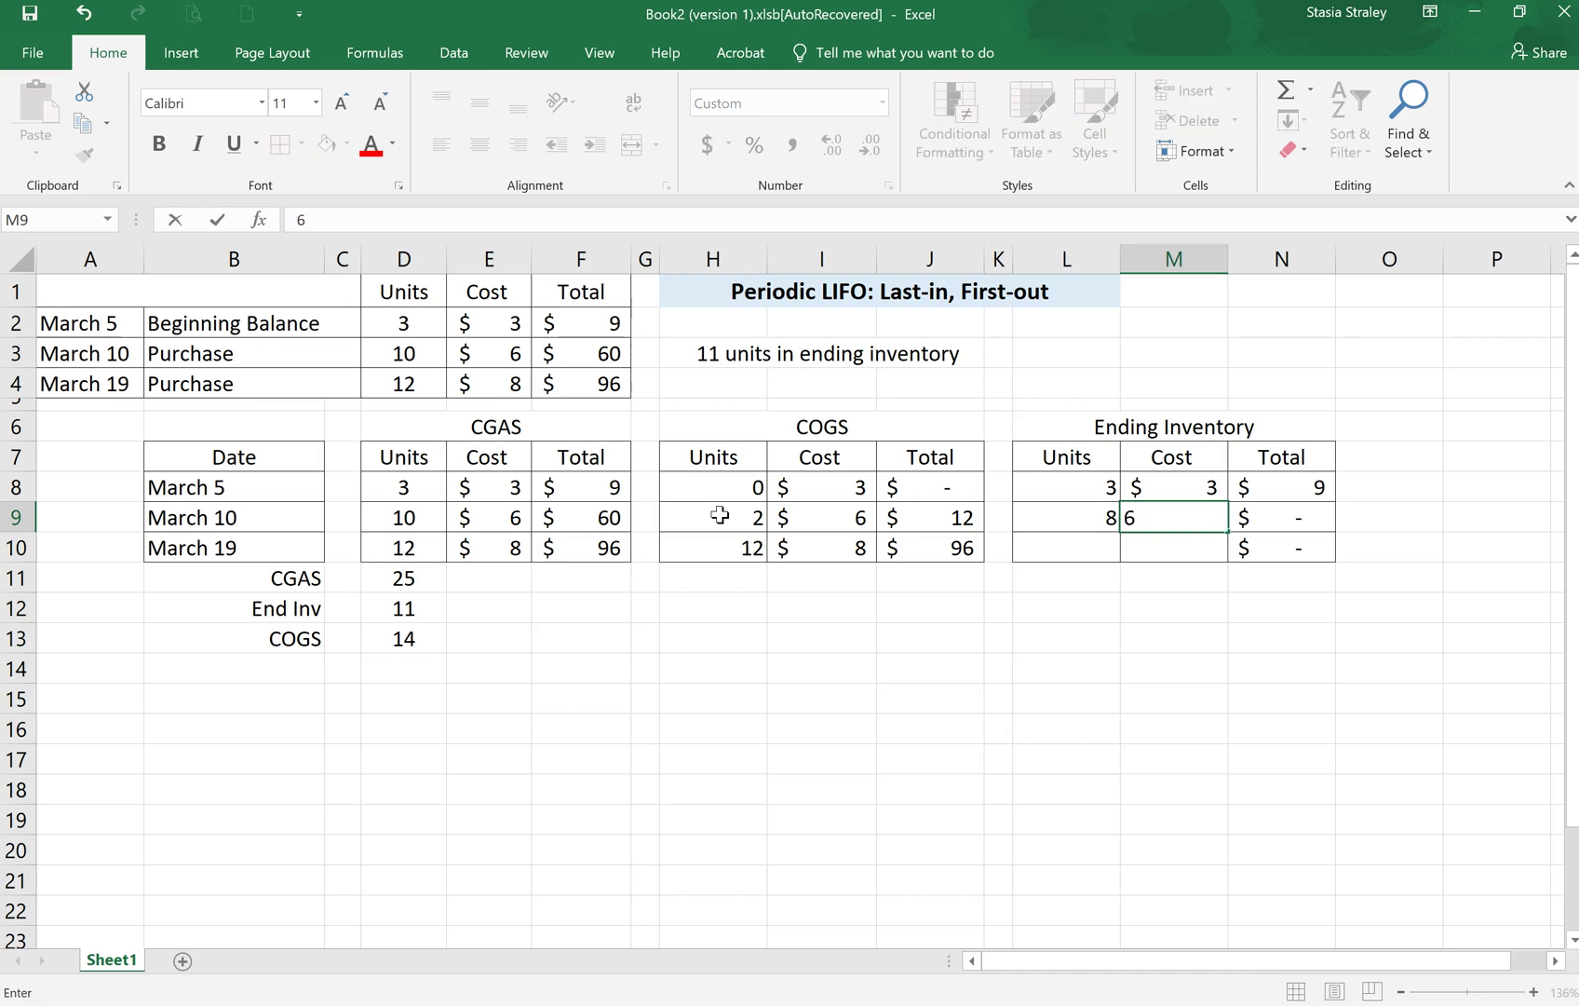
pyautogui.press('Return')
# Step: Enter 0 units at $8 in the March 19 Ending Inventory row
pyautogui.press('Left')
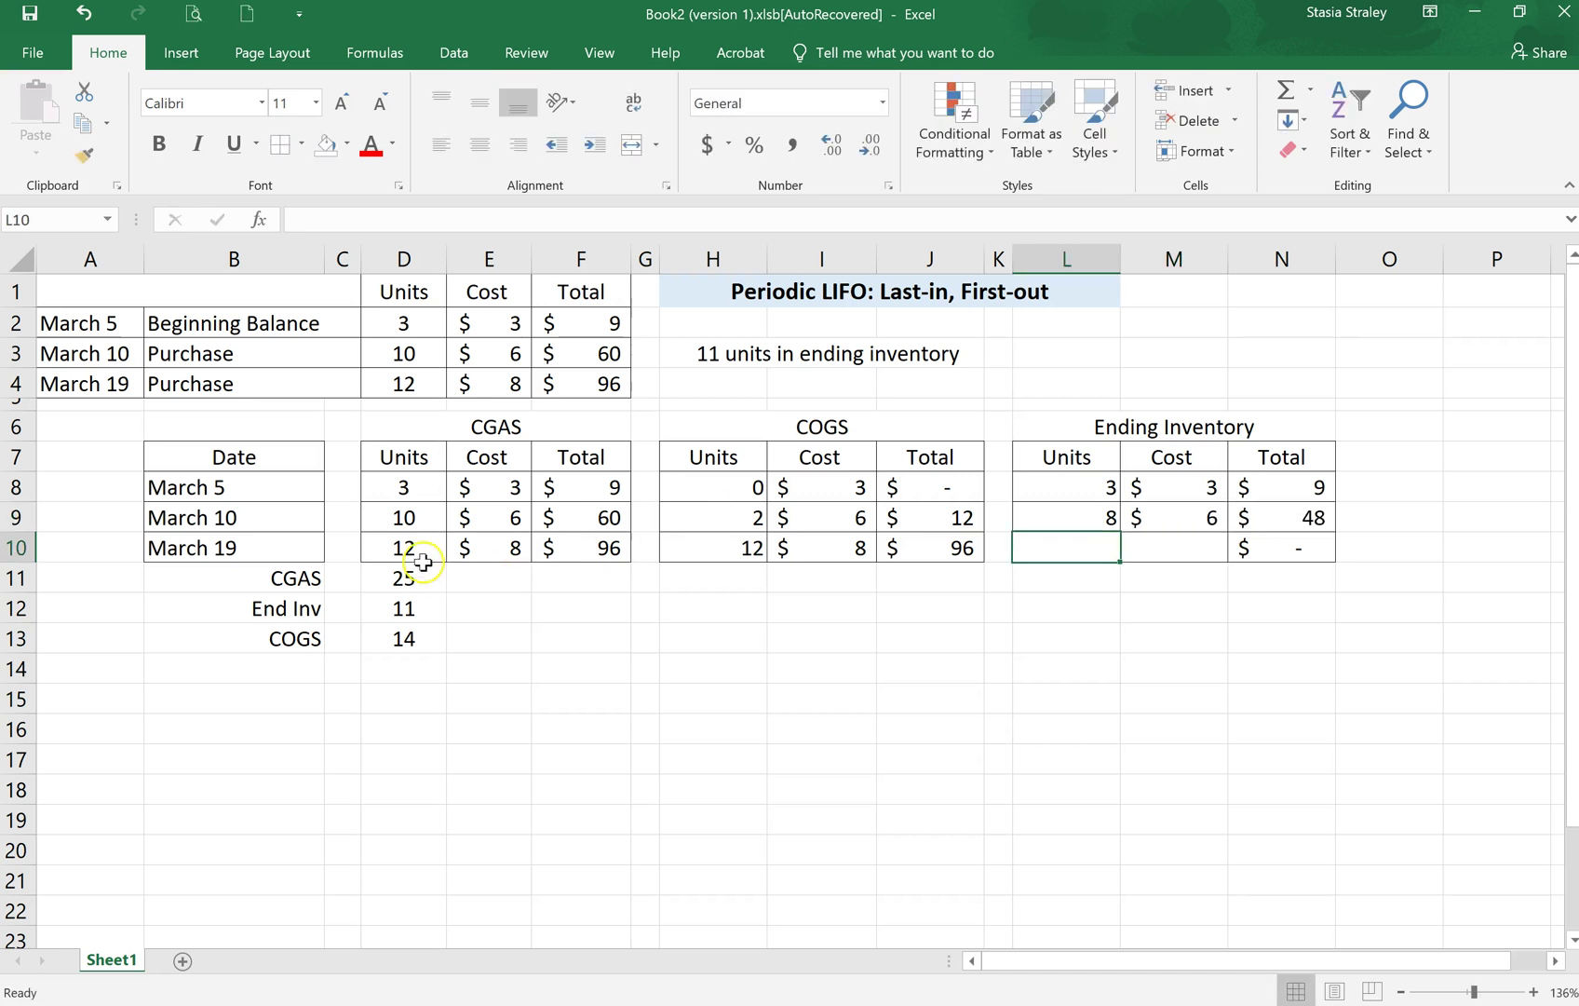
pyautogui.write('0')
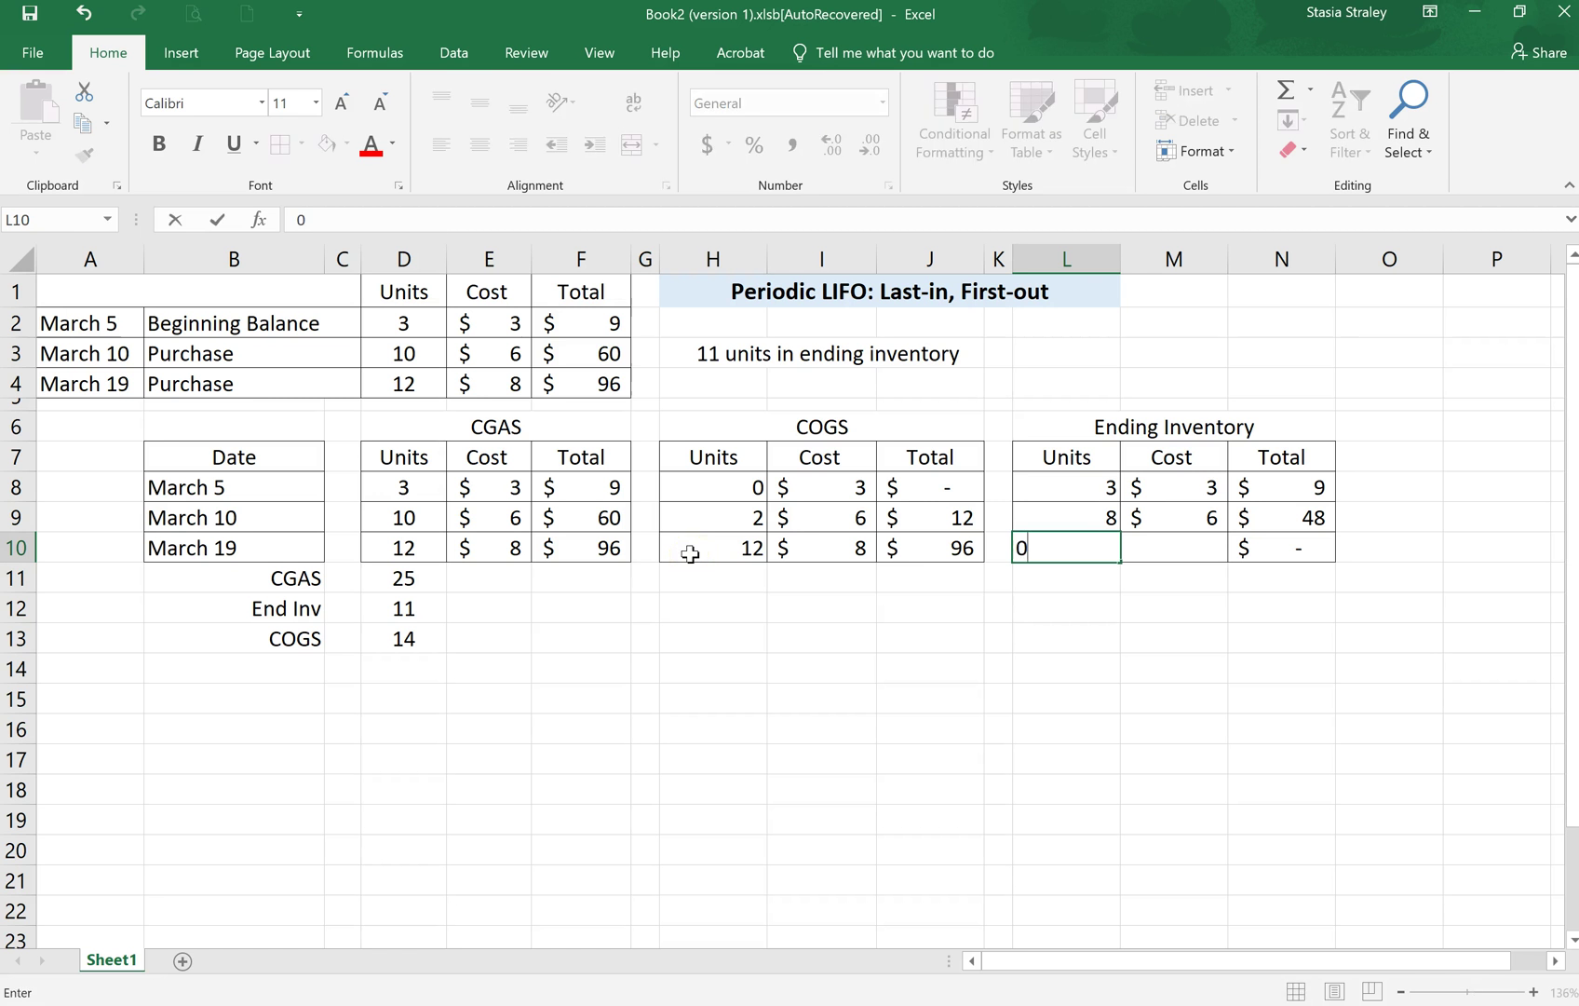
pyautogui.press('Tab')
pyautogui.write('8')
pyautogui.press('Tab')
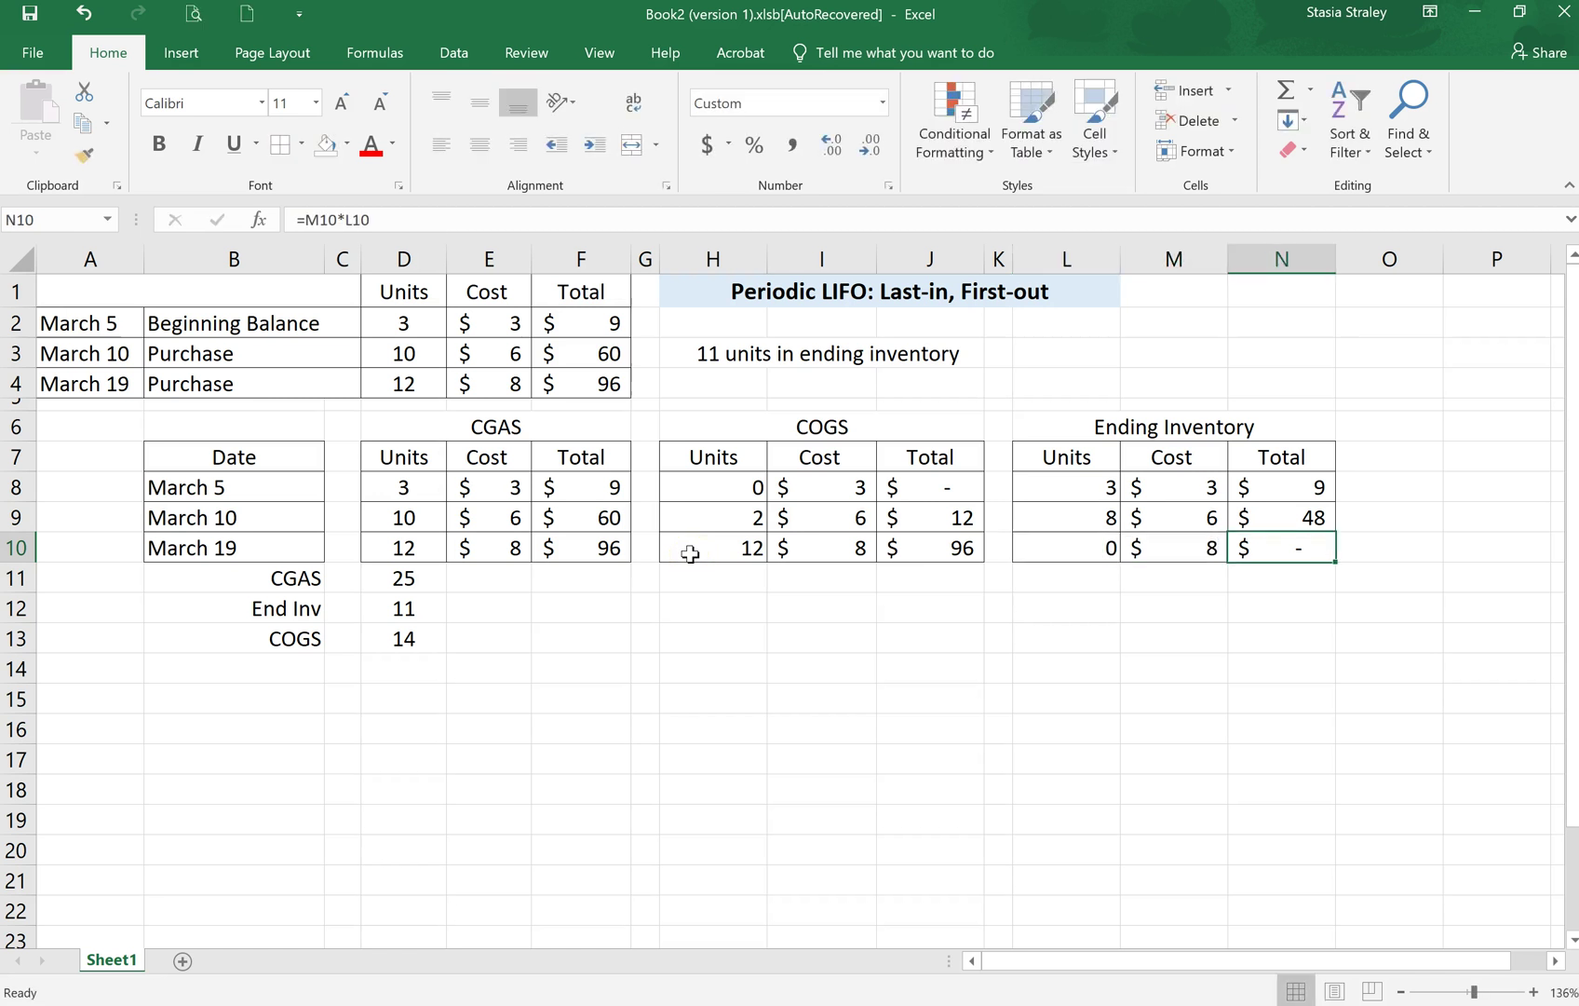
pyautogui.press('Down')
pyautogui.press('Left')
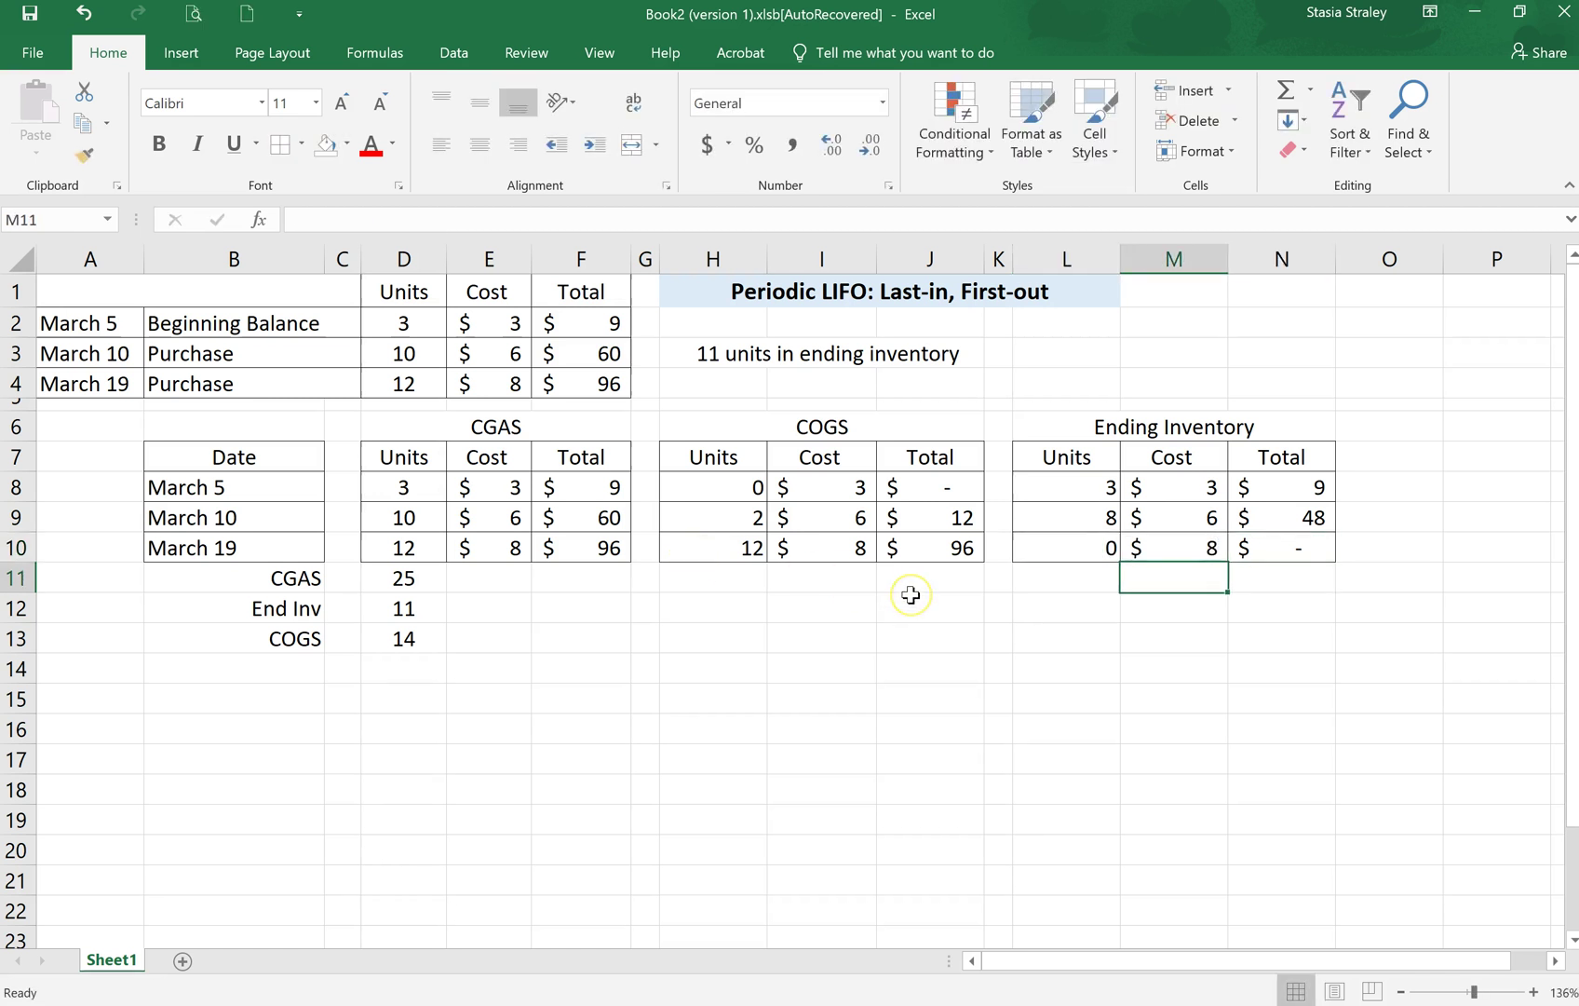
# Step: Sum the Ending Inventory units to 11 with =SUM and the total cost to $57 with AutoSum
pyautogui.press('Left')
pyautogui.write('=sum(')
pyautogui.press('Up')
pyautogui.hotkey('shift', 'Up')
pyautogui.hotkey('shift', 'Up')
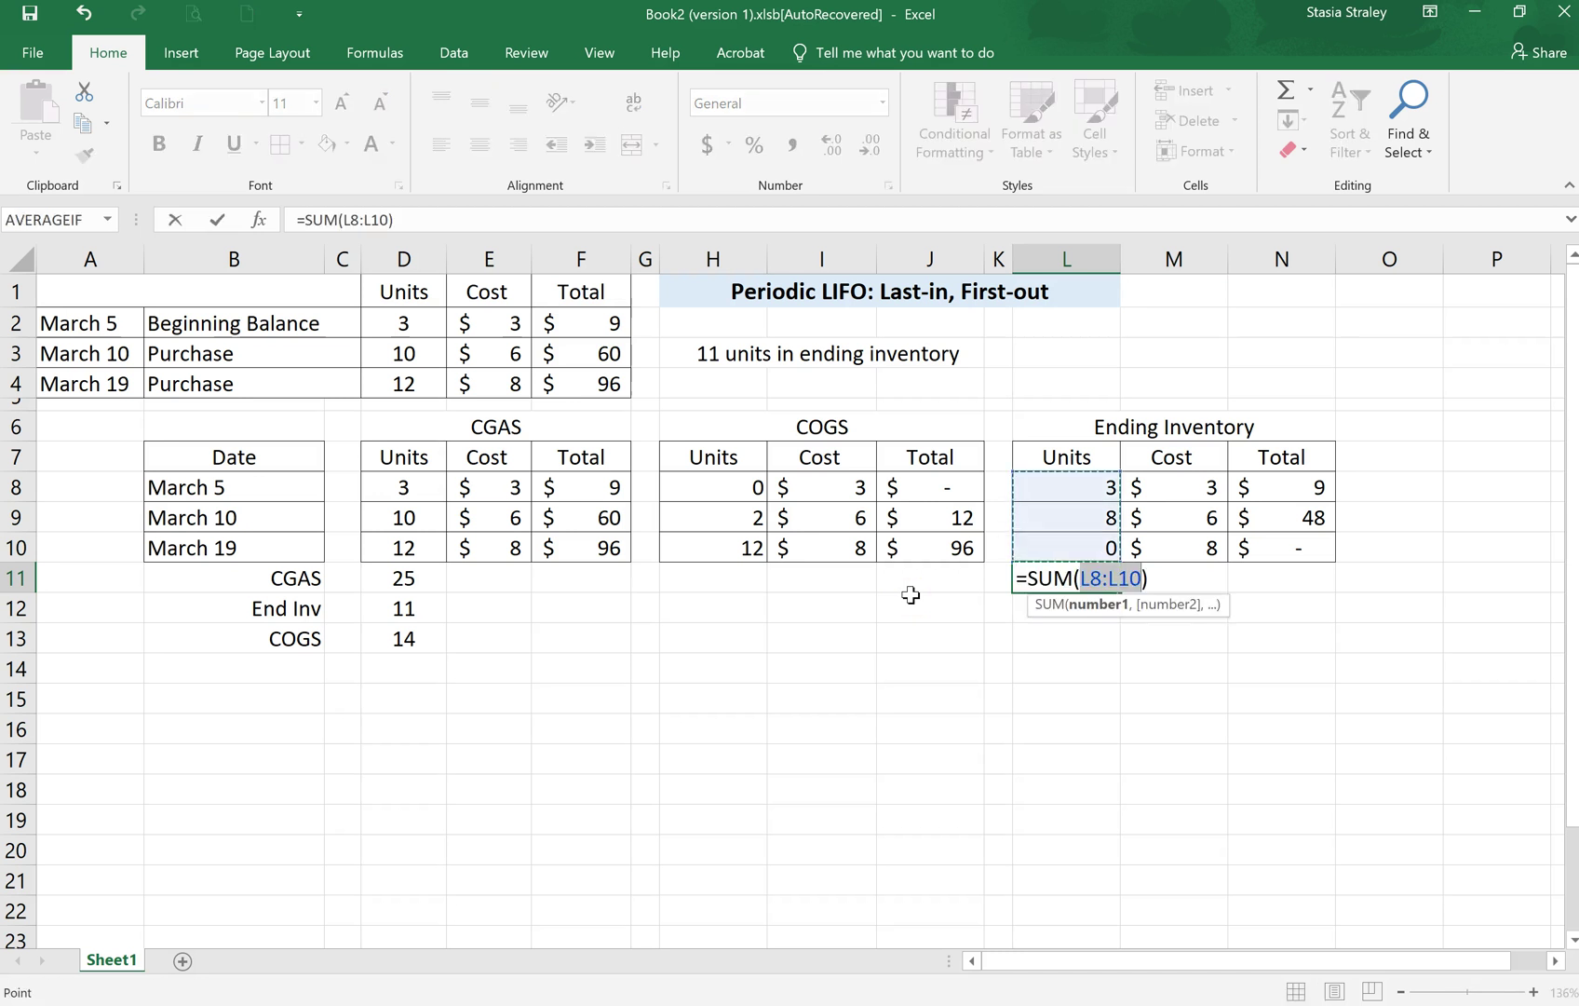
pyautogui.press('Return')
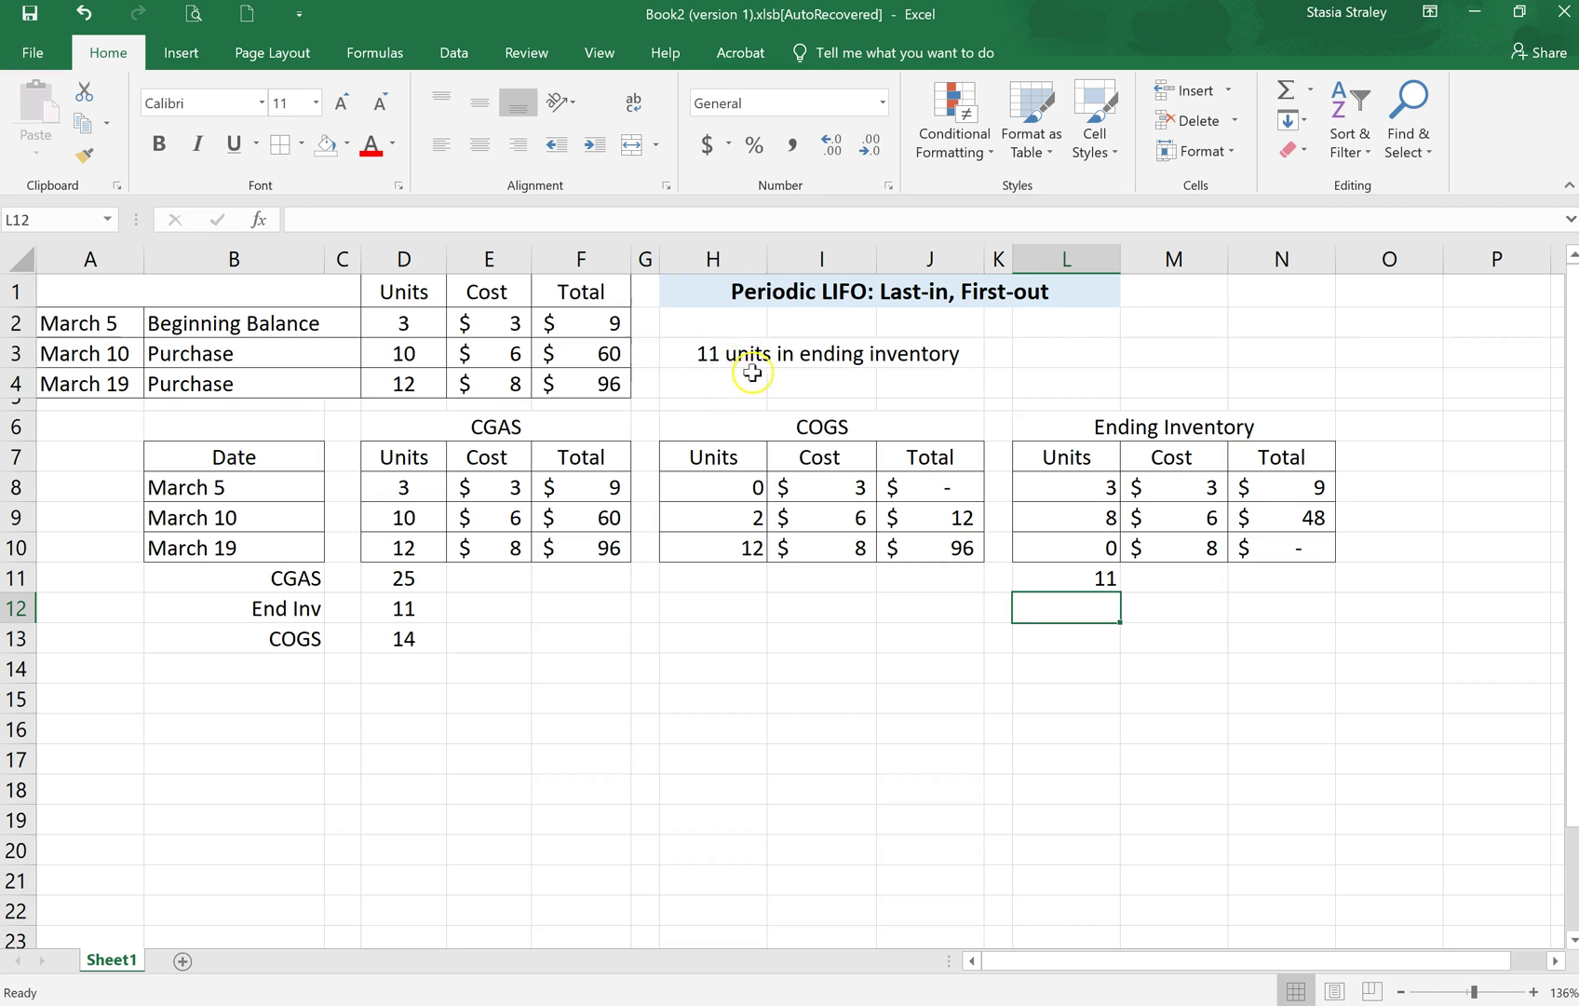
pyautogui.click(1254, 574)
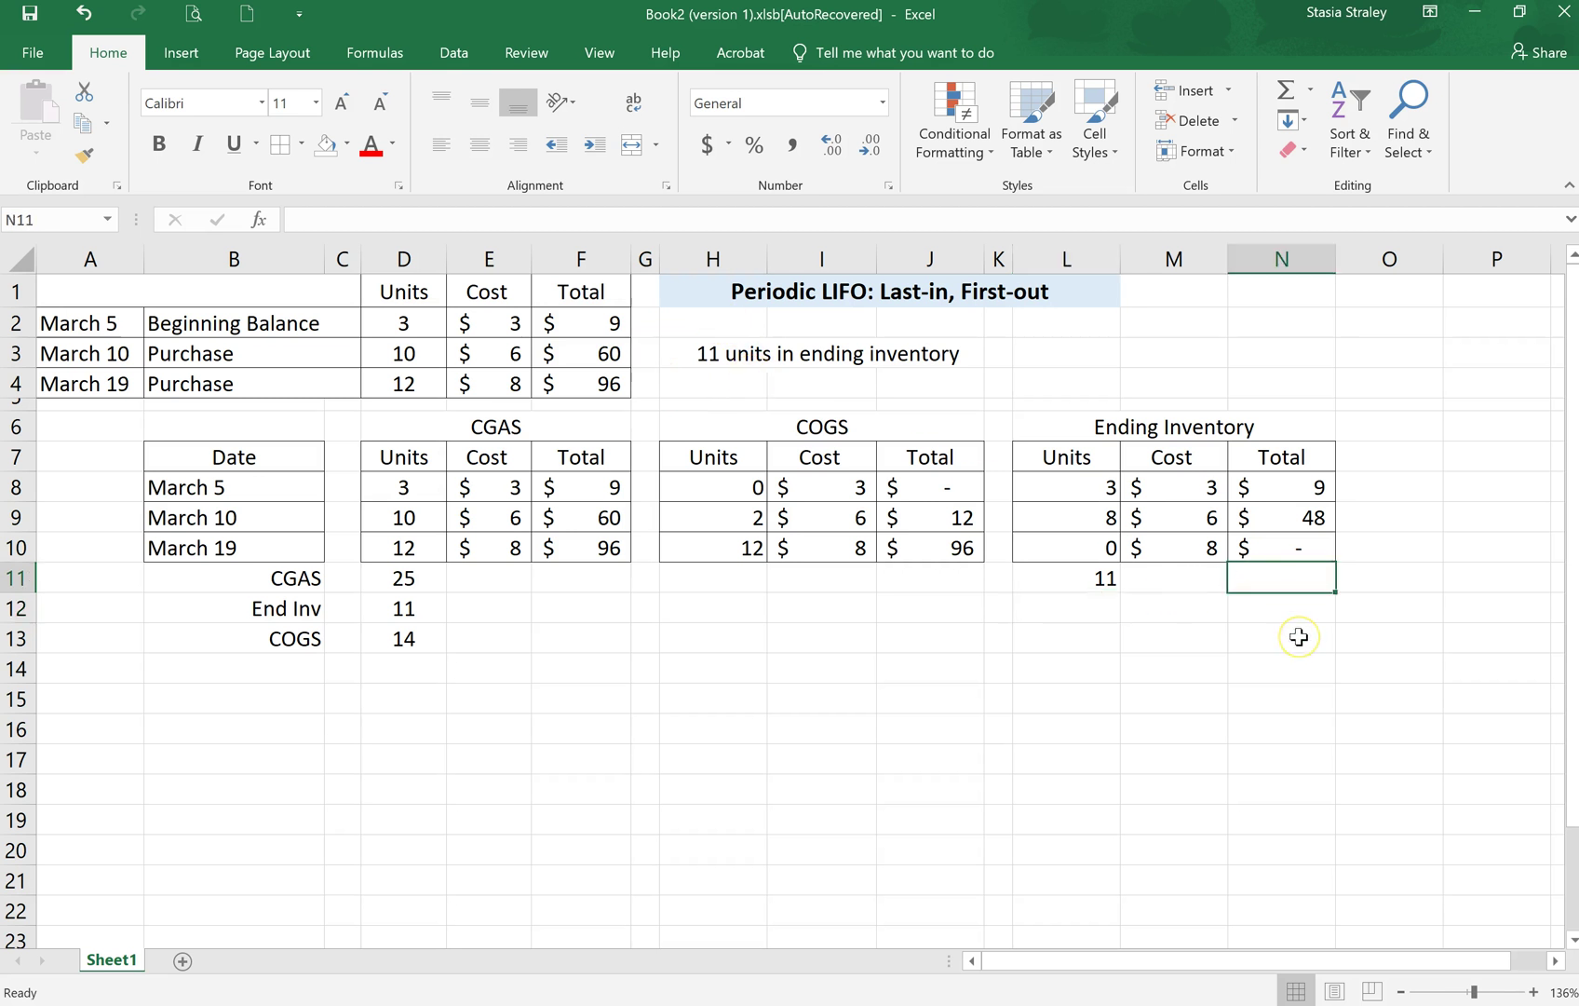
pyautogui.hotkey('alt', '=')
pyautogui.press('Return')
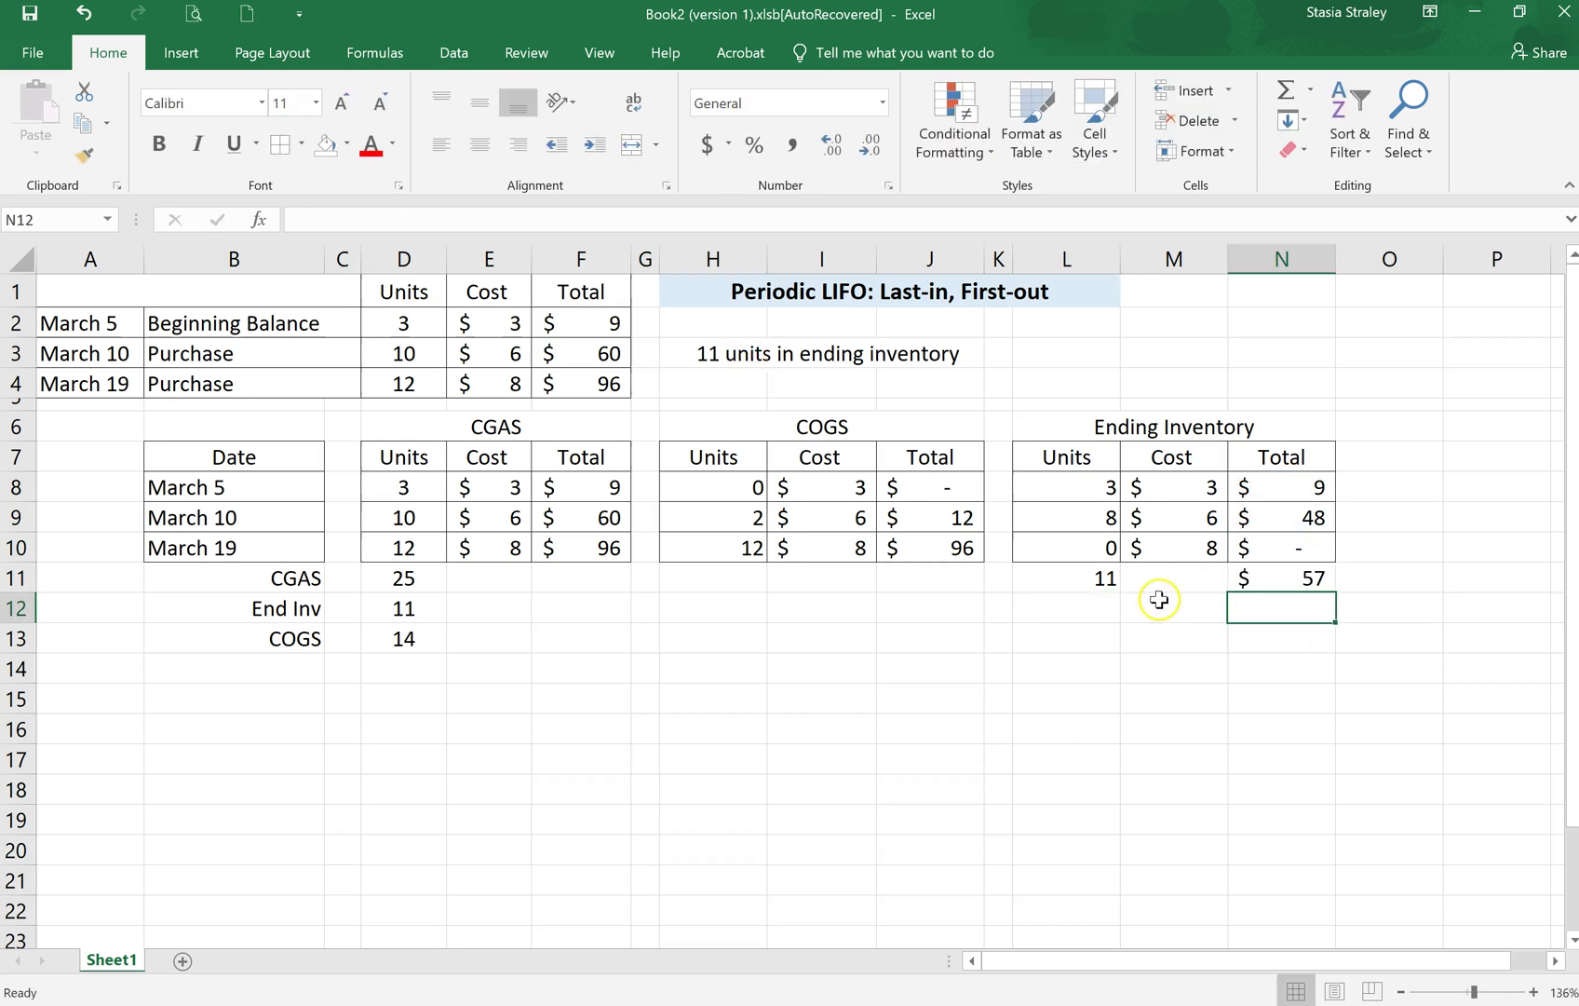
# Step: Bold the Ending Inventory figures and totals in L8:N11 and fill them light blue
pyautogui.moveTo(1082, 490); pyautogui.dragTo(1251, 579)
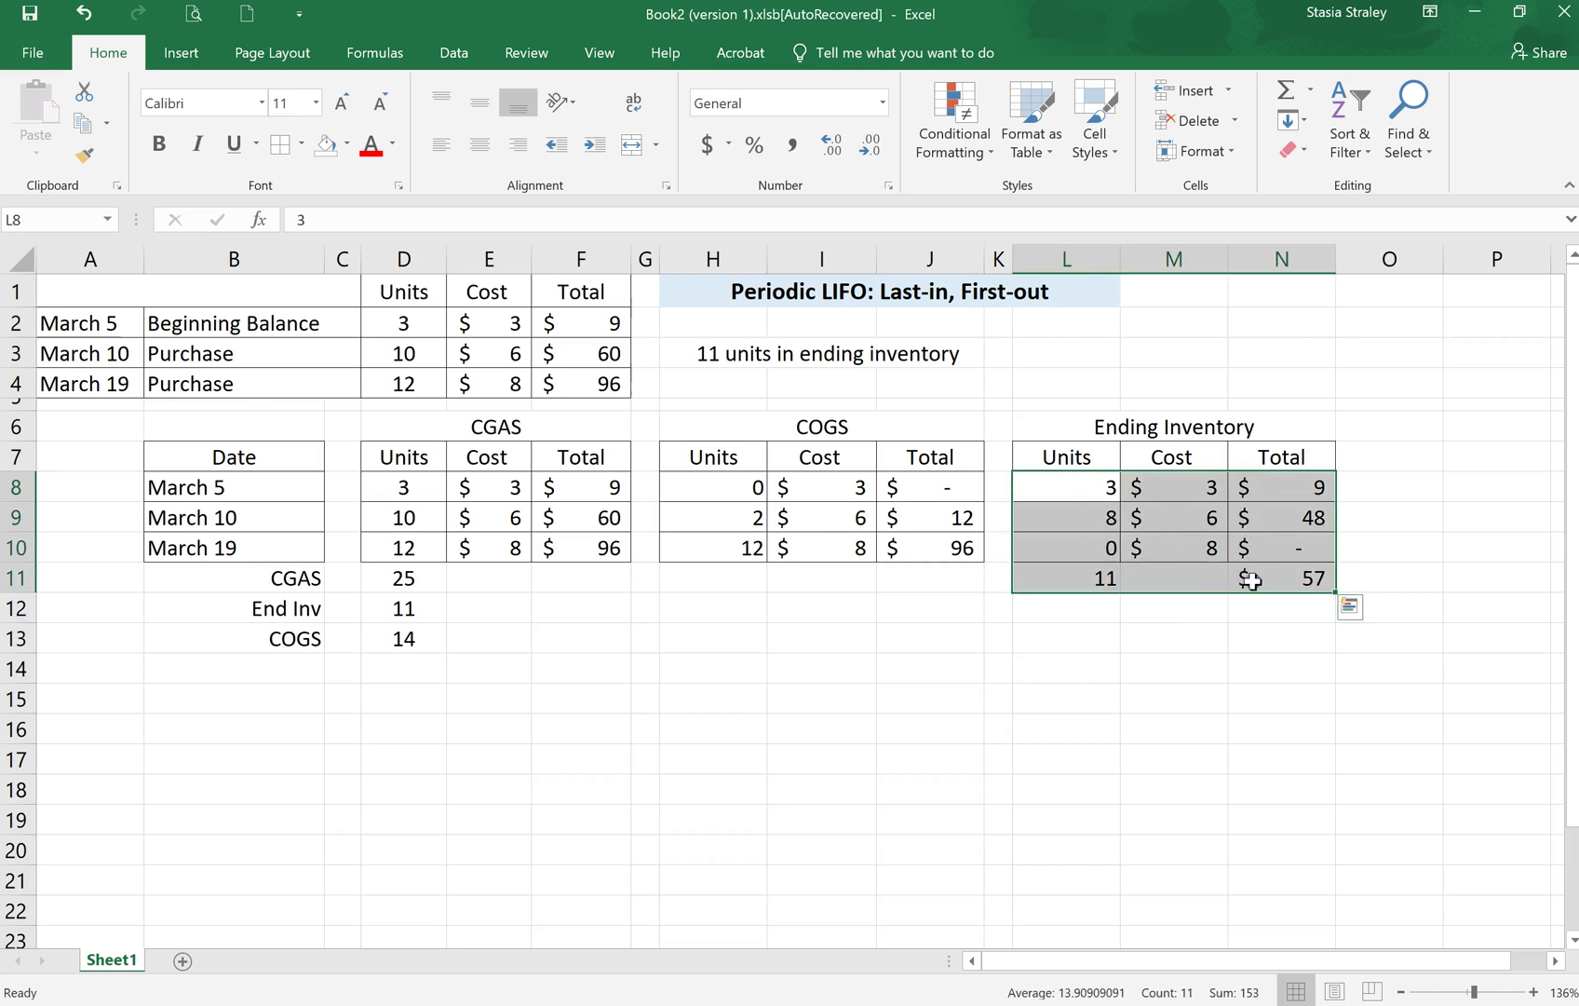
pyautogui.hotkey('ctrl', 'b')
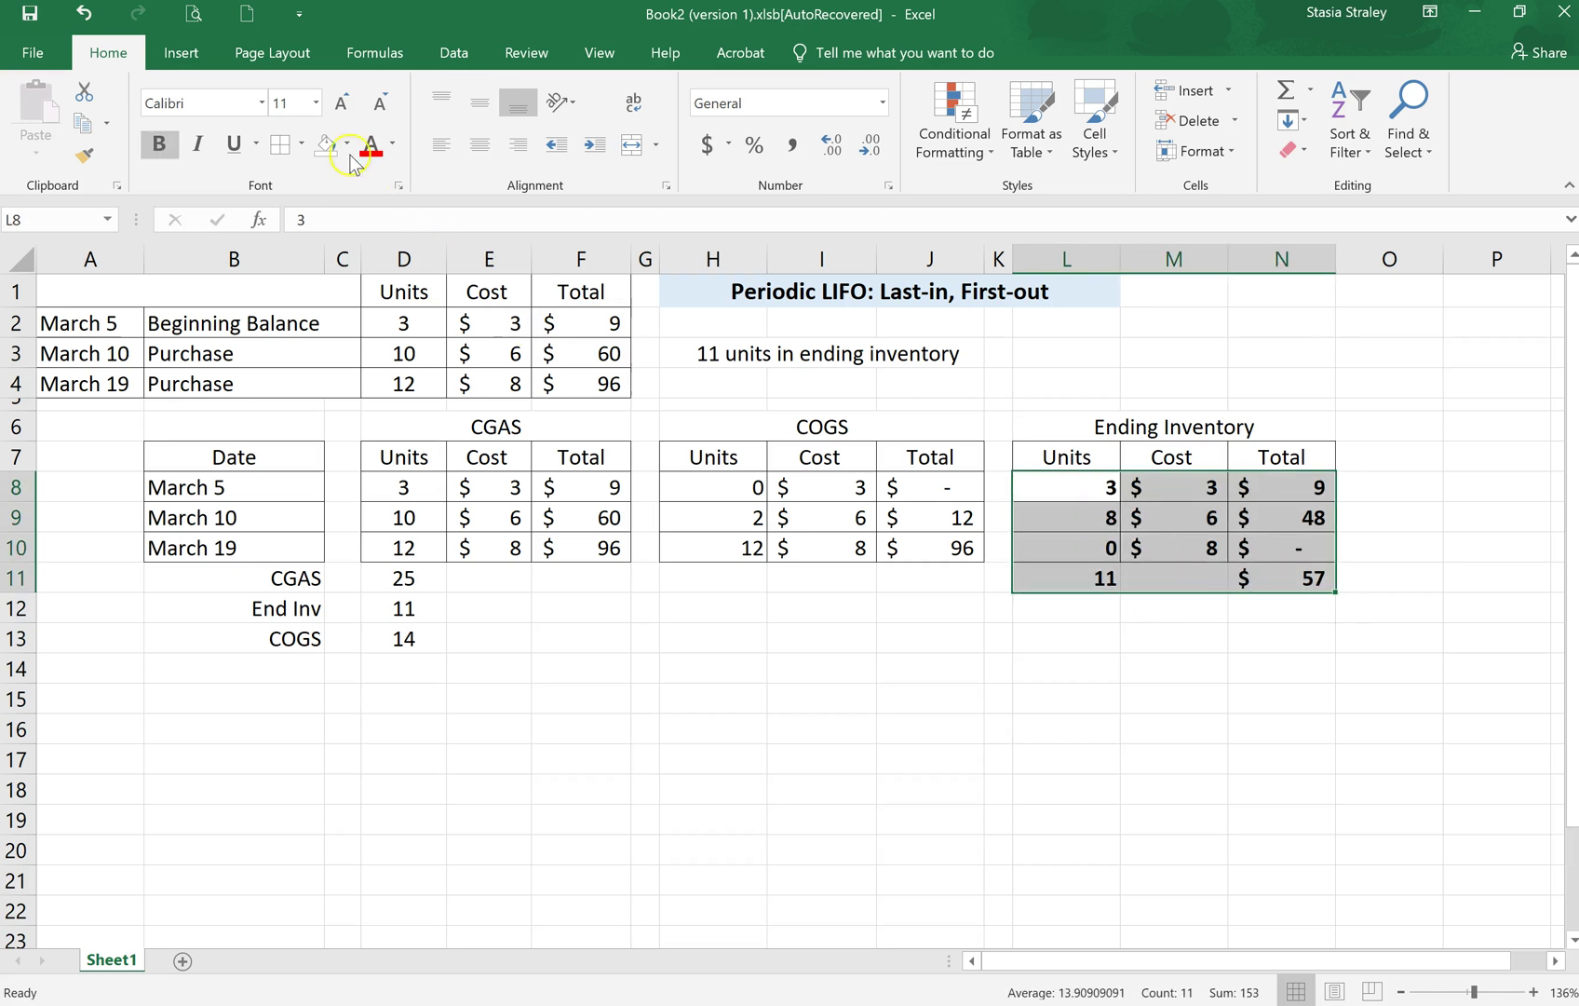
pyautogui.click(351, 142)
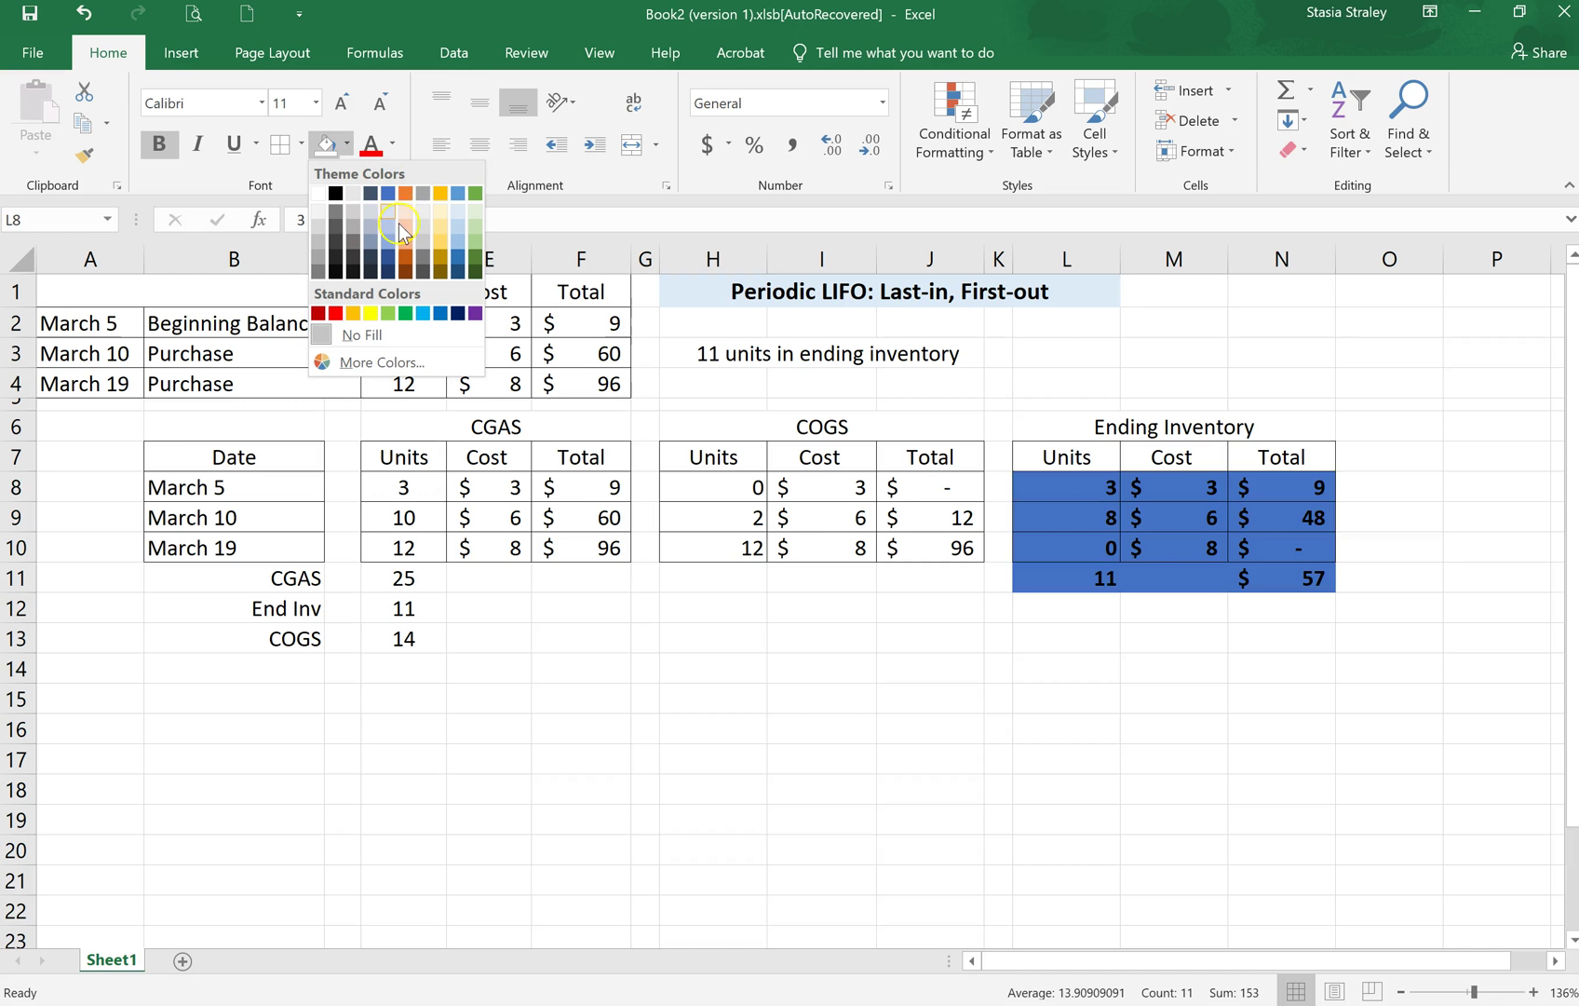
pyautogui.click(463, 237)
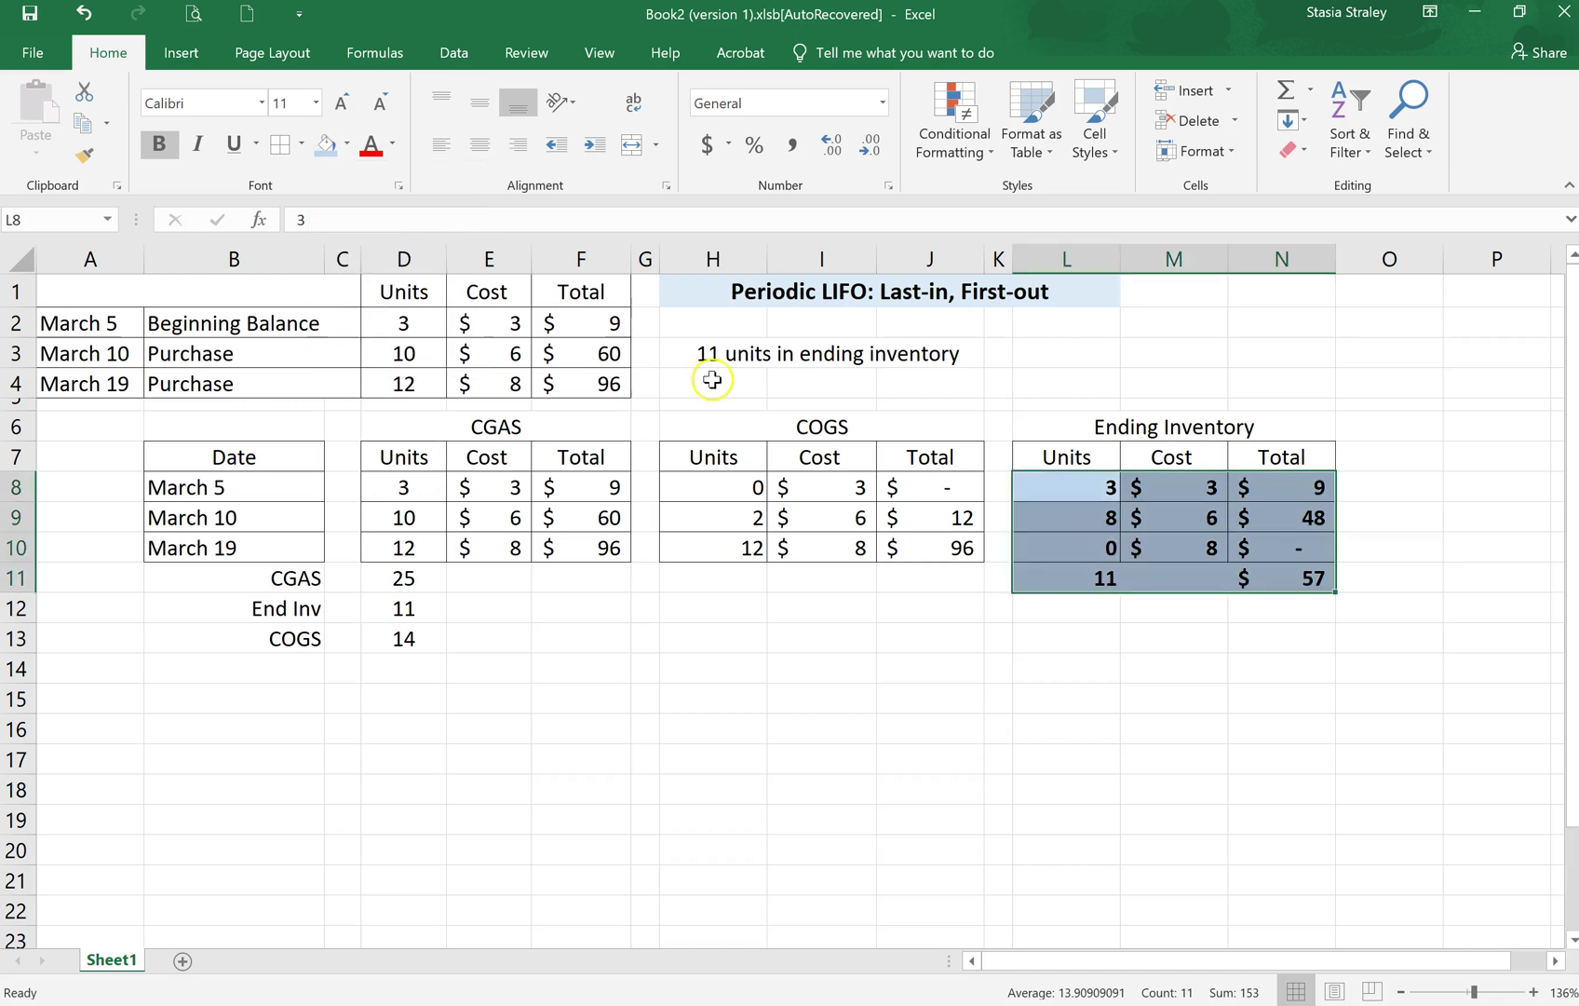
pyautogui.click(1080, 512)
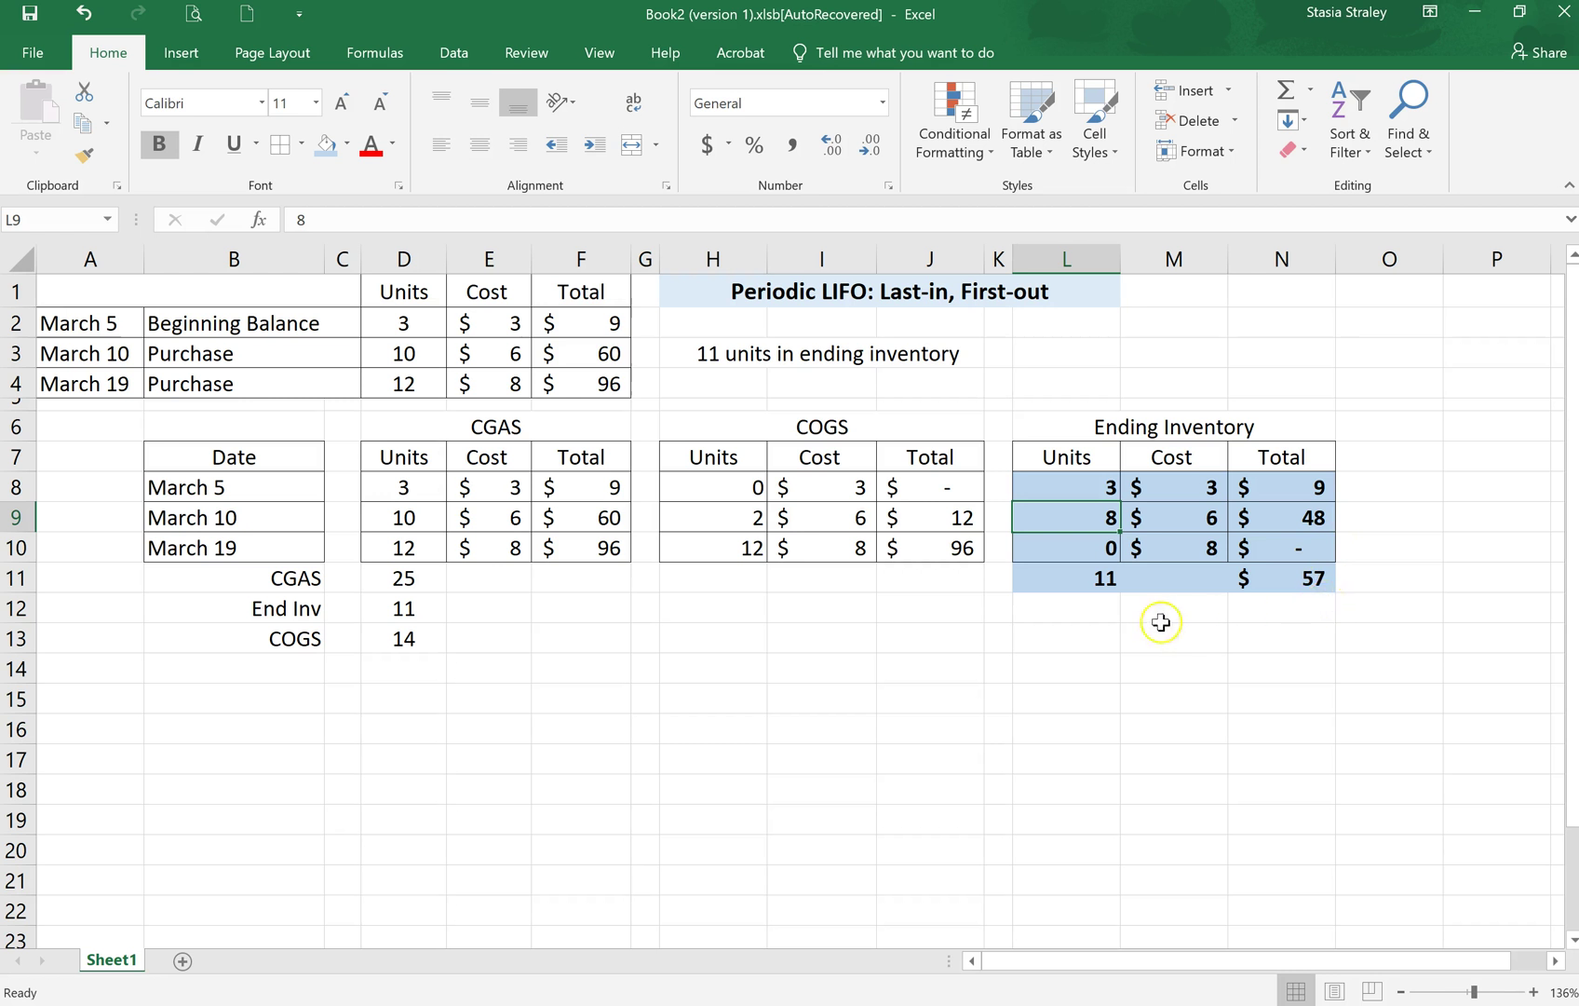
# Step: AutoSum the COGS table to 14 units in H11 and $108 in J11
pyautogui.click(742, 576)
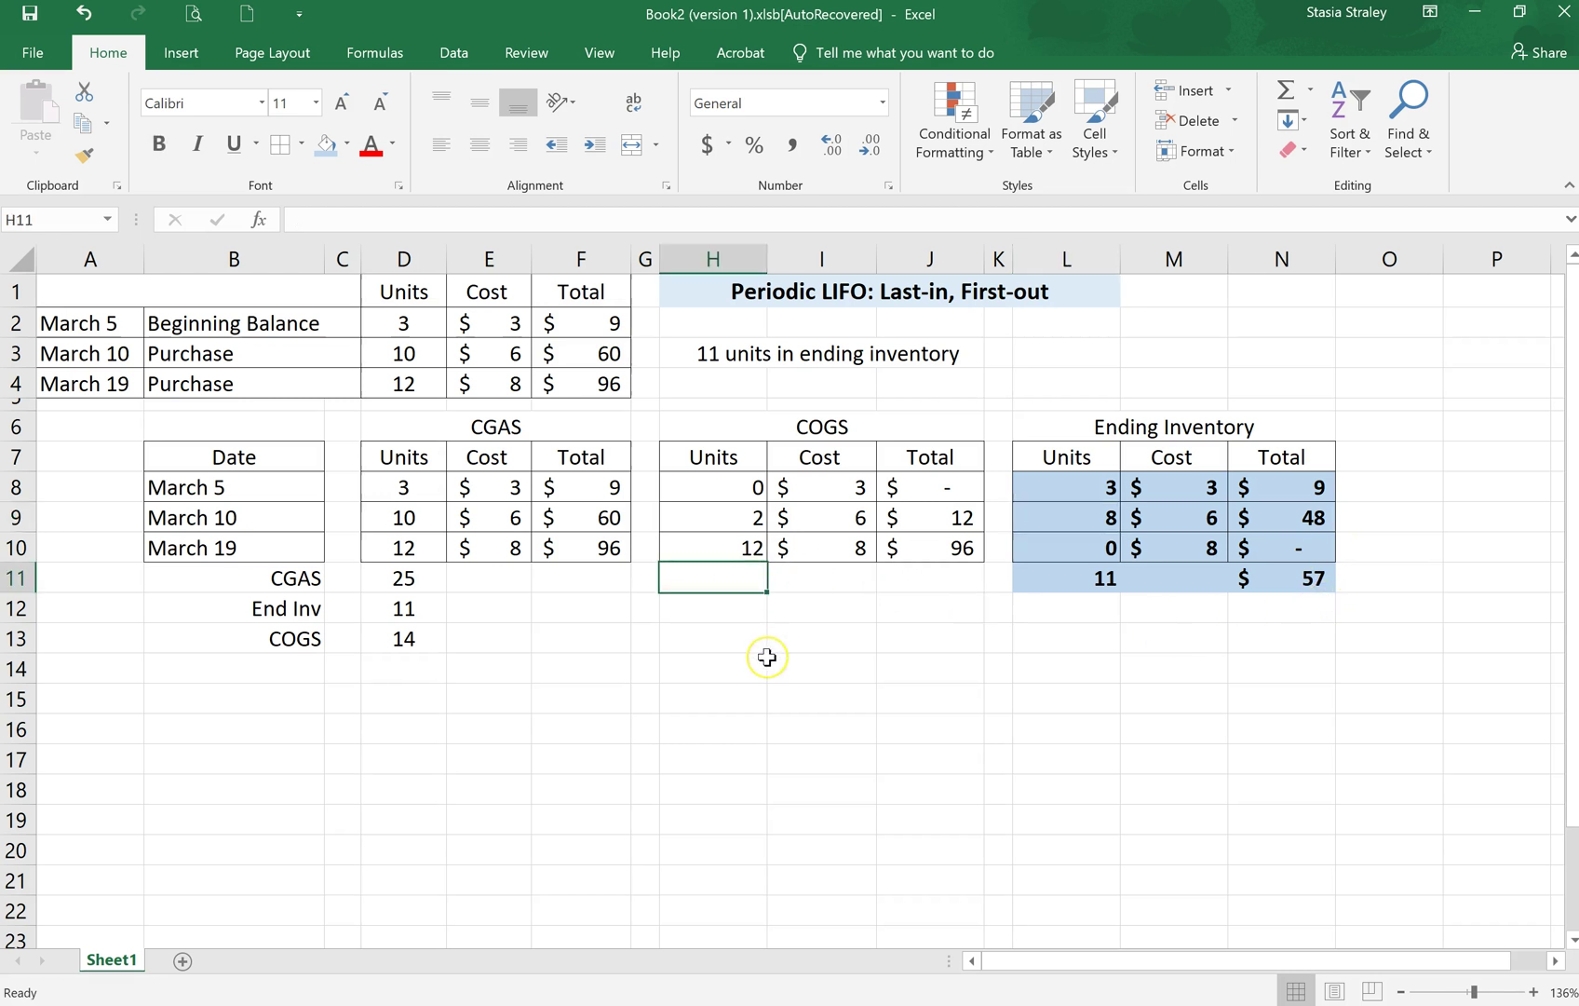
pyautogui.hotkey('alt', '=')
pyautogui.press('Return')
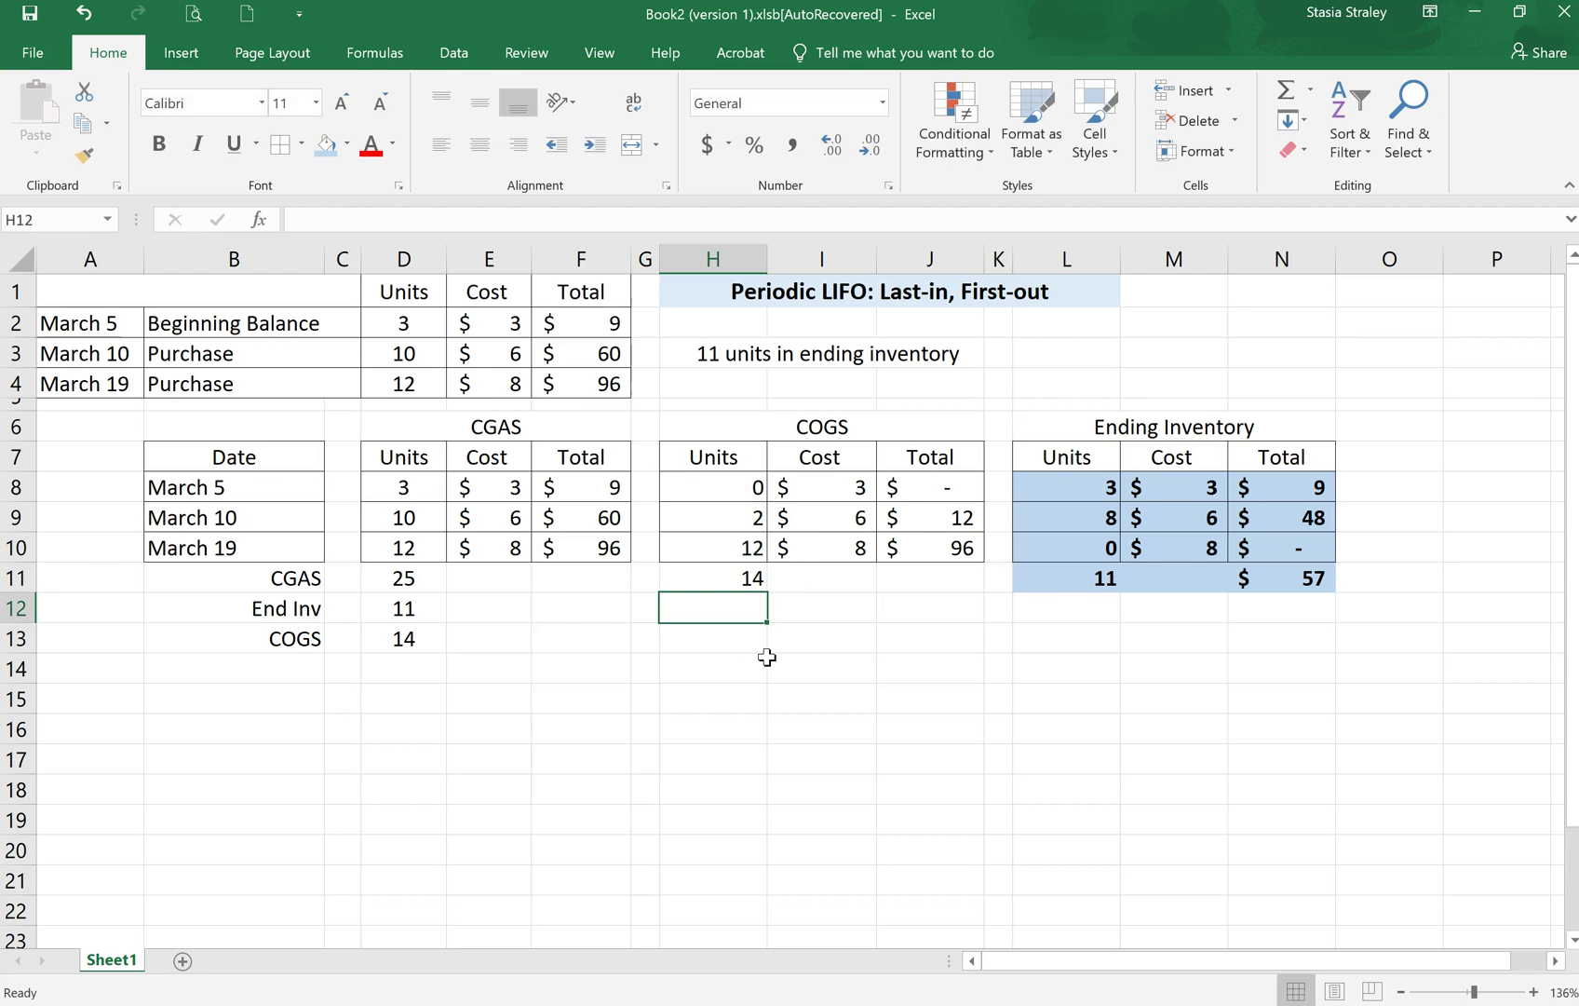
pyautogui.press('Up')
pyautogui.press('Right')
pyautogui.press('Right')
pyautogui.hotkey('alt', '=')
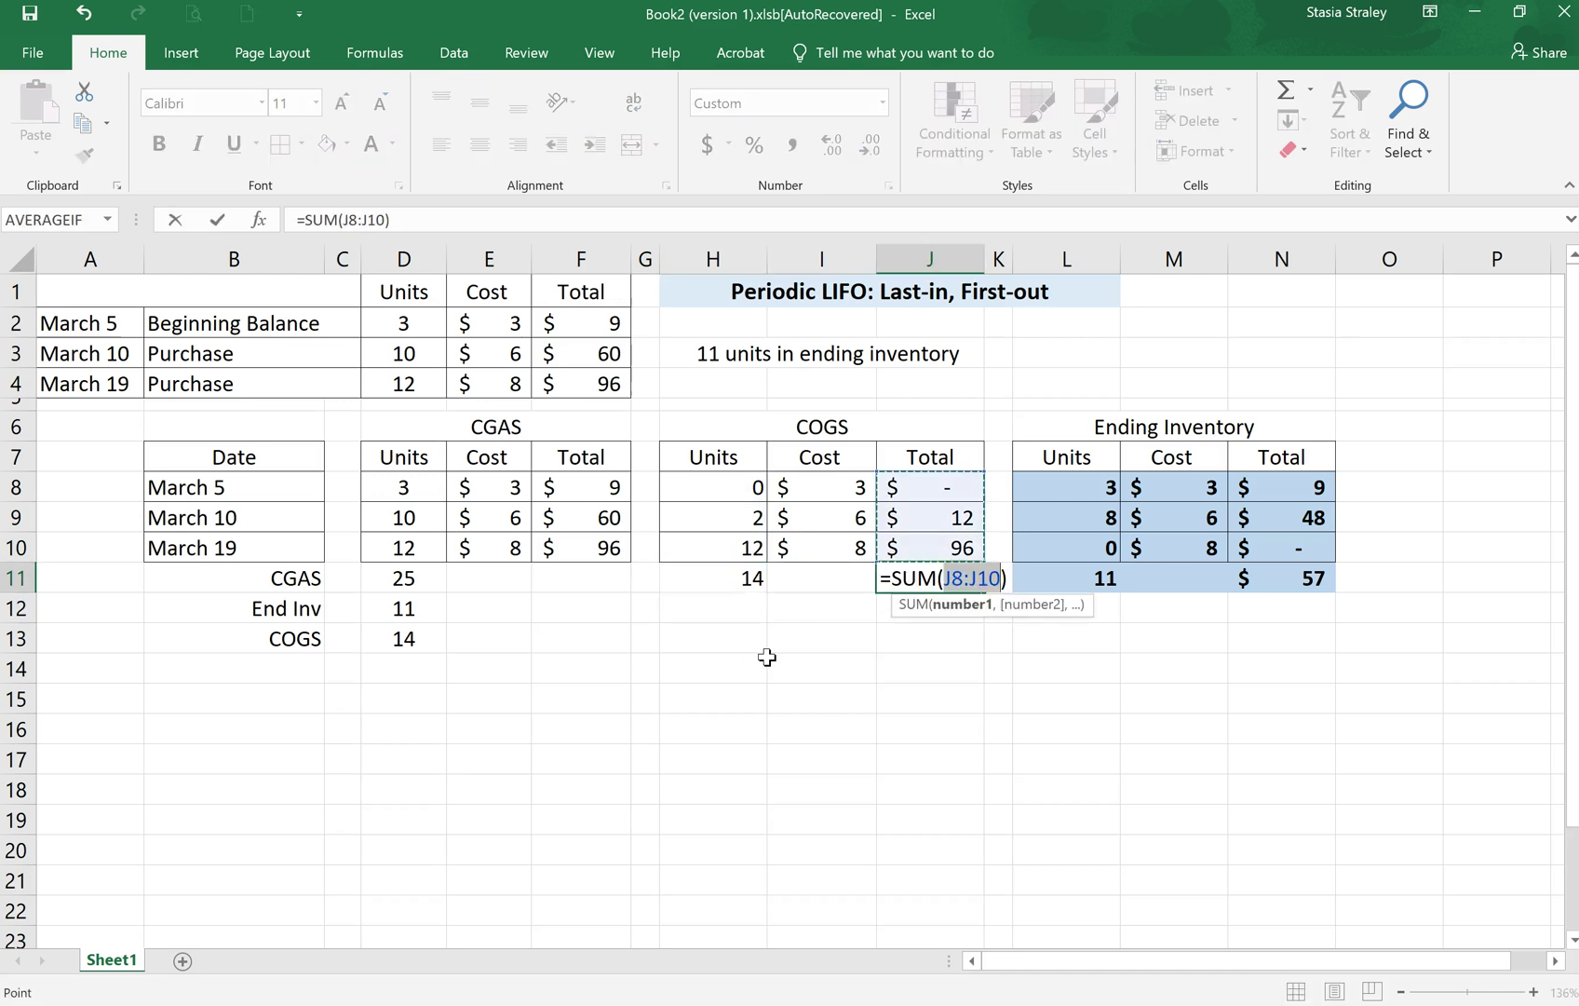
pyautogui.press('Return')
# Step: Bold the COGS totals row H11:J11 and give it a light blue fill
pyautogui.moveTo(711, 578); pyautogui.dragTo(892, 583)
pyautogui.hotkey('ctrl', 'b')
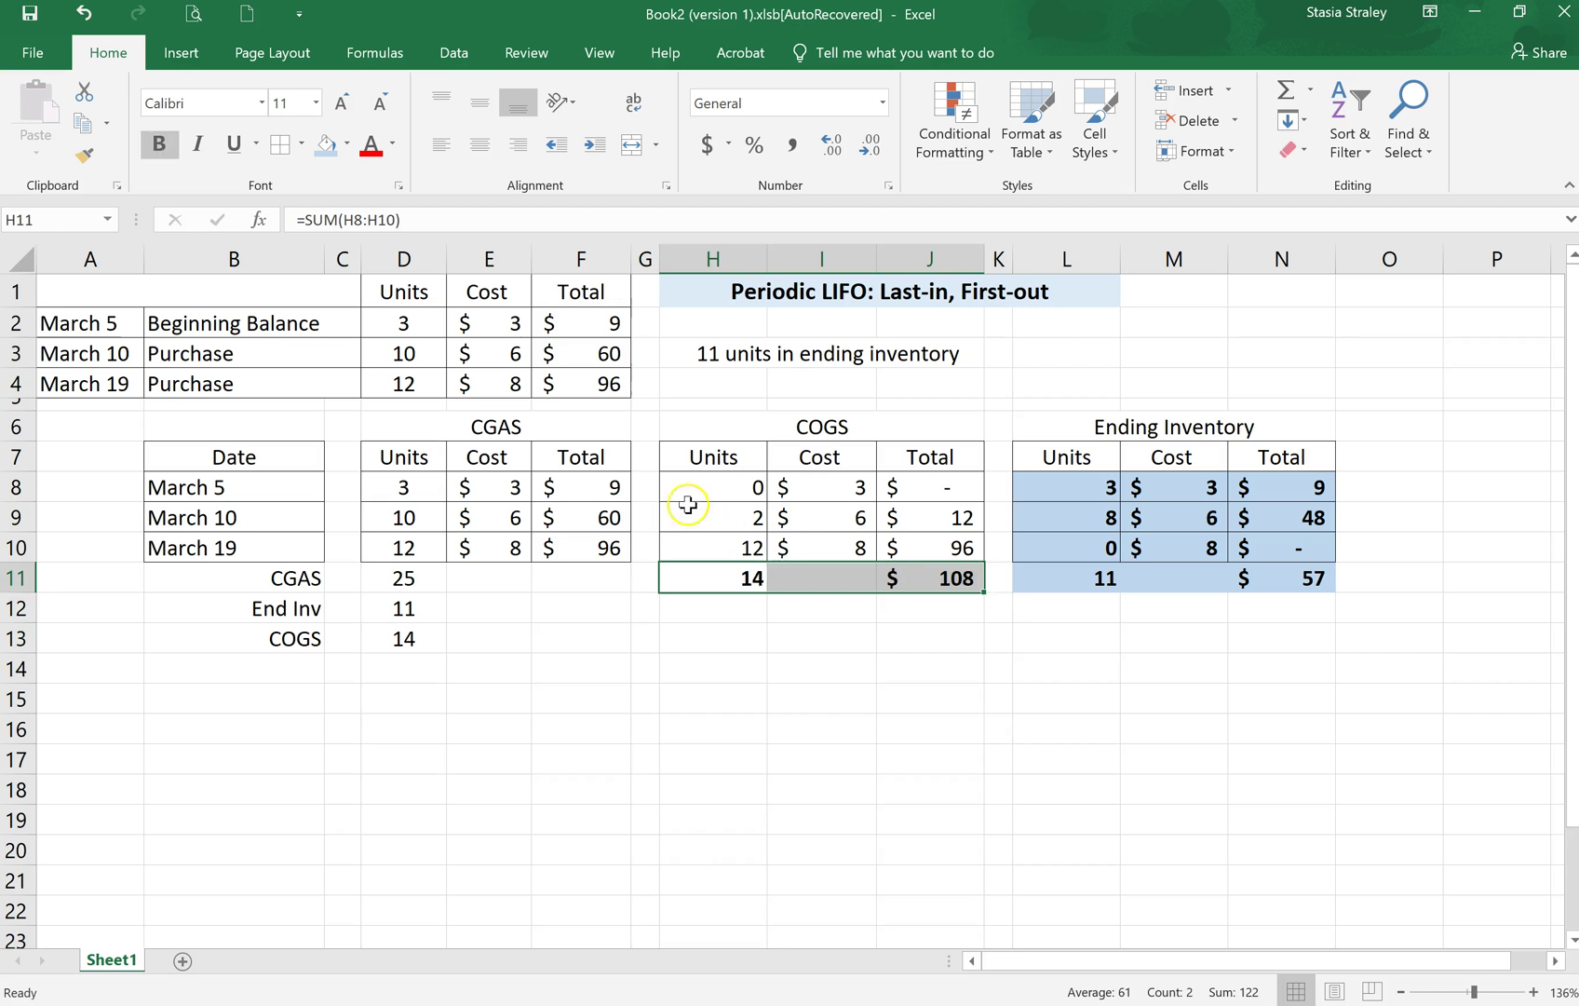
pyautogui.click(326, 144)
pyautogui.click(1004, 730)
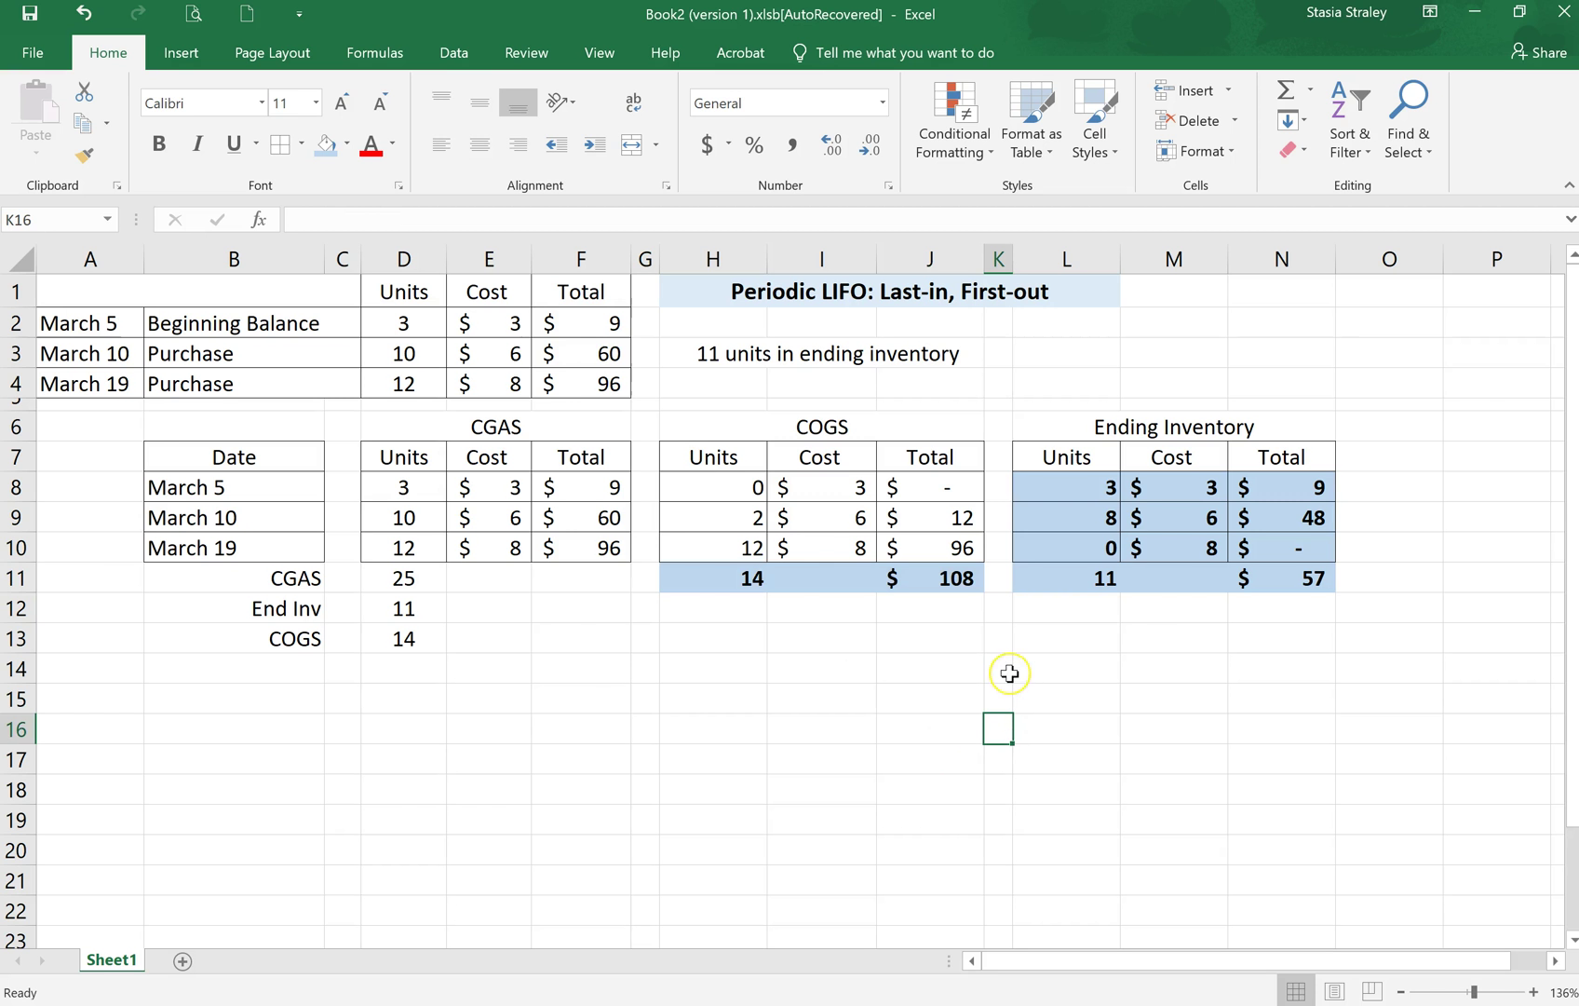